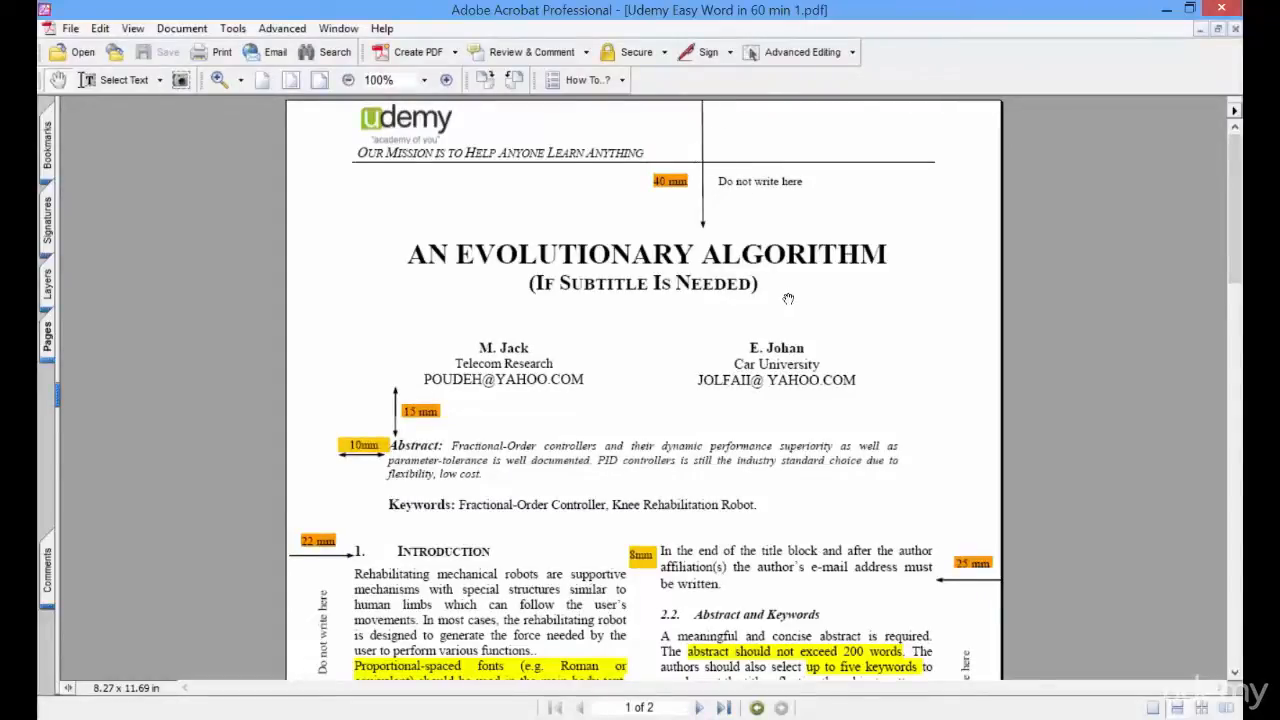
# Examine the margin distances, page format, column layout and font-size requirements on both pages of the paper template PDF
pyautogui.scroll(-3, 745, 405)
pyautogui.scroll(-5, 717, 440)
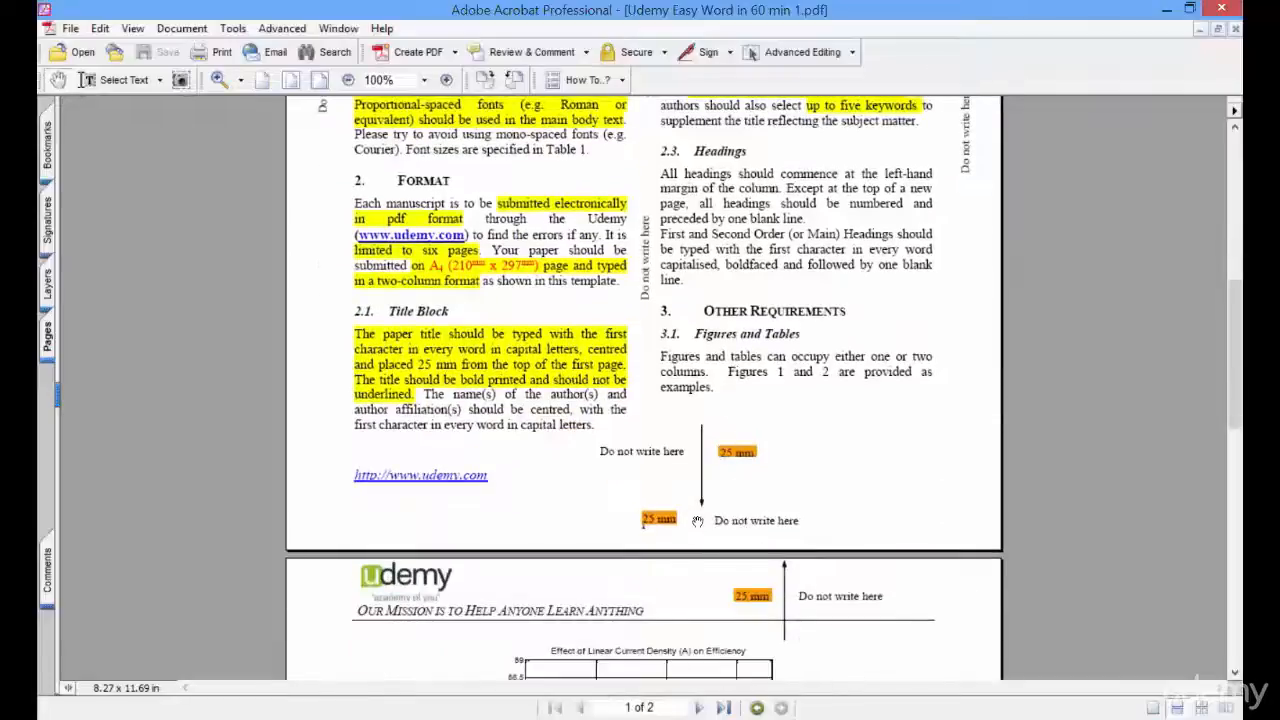
pyautogui.scroll(4, 699, 519)
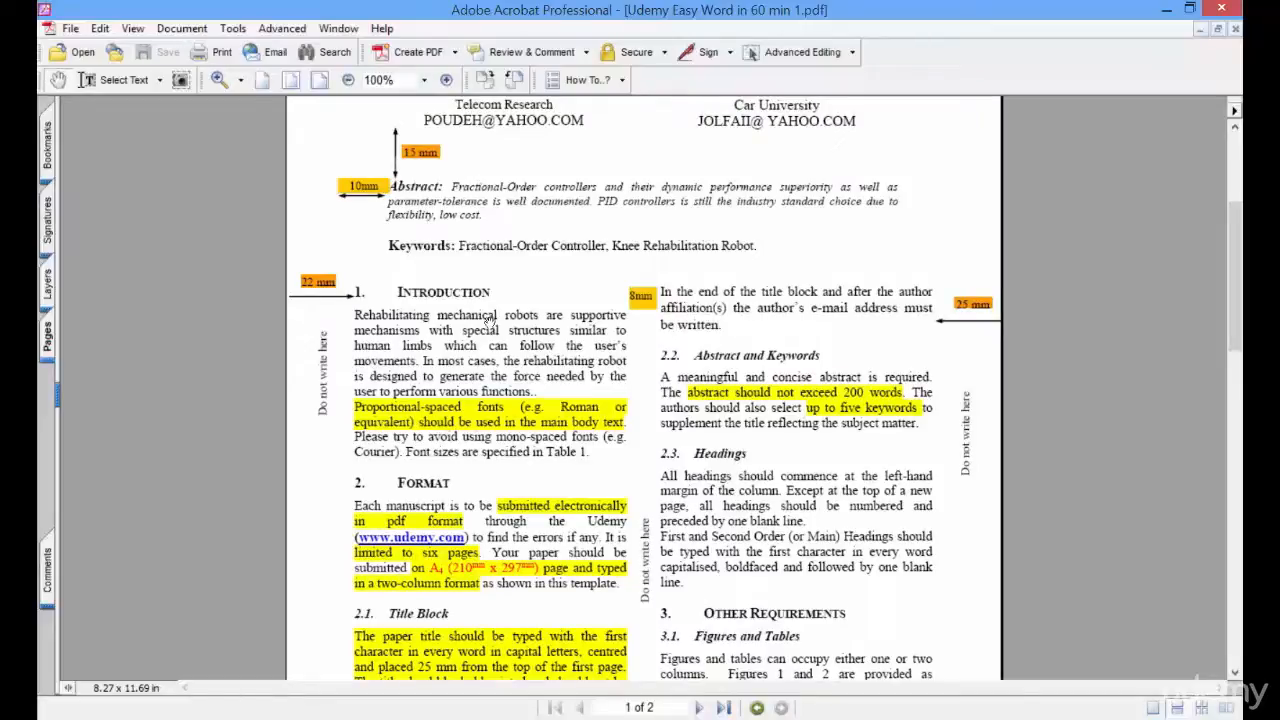
pyautogui.scroll(1, 490, 318)
pyautogui.scroll(-5, 490, 320)
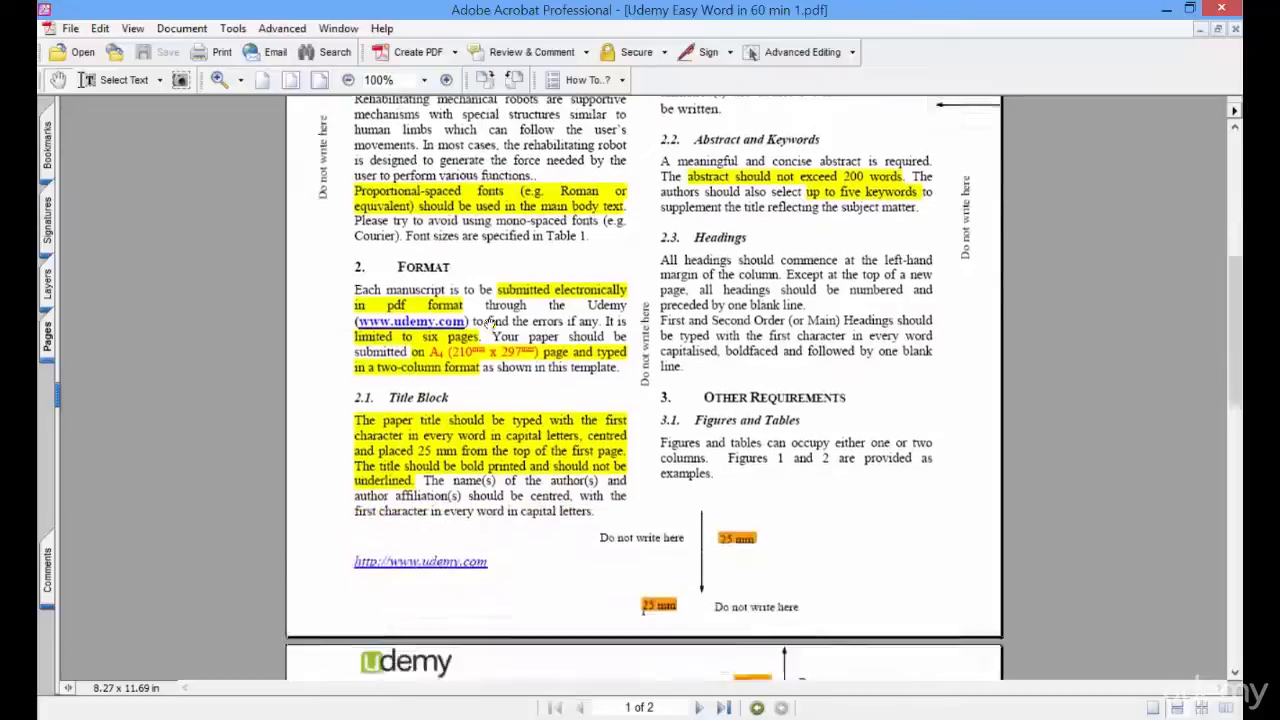
pyautogui.scroll(-3, 490, 322)
pyautogui.scroll(-1, 703, 385)
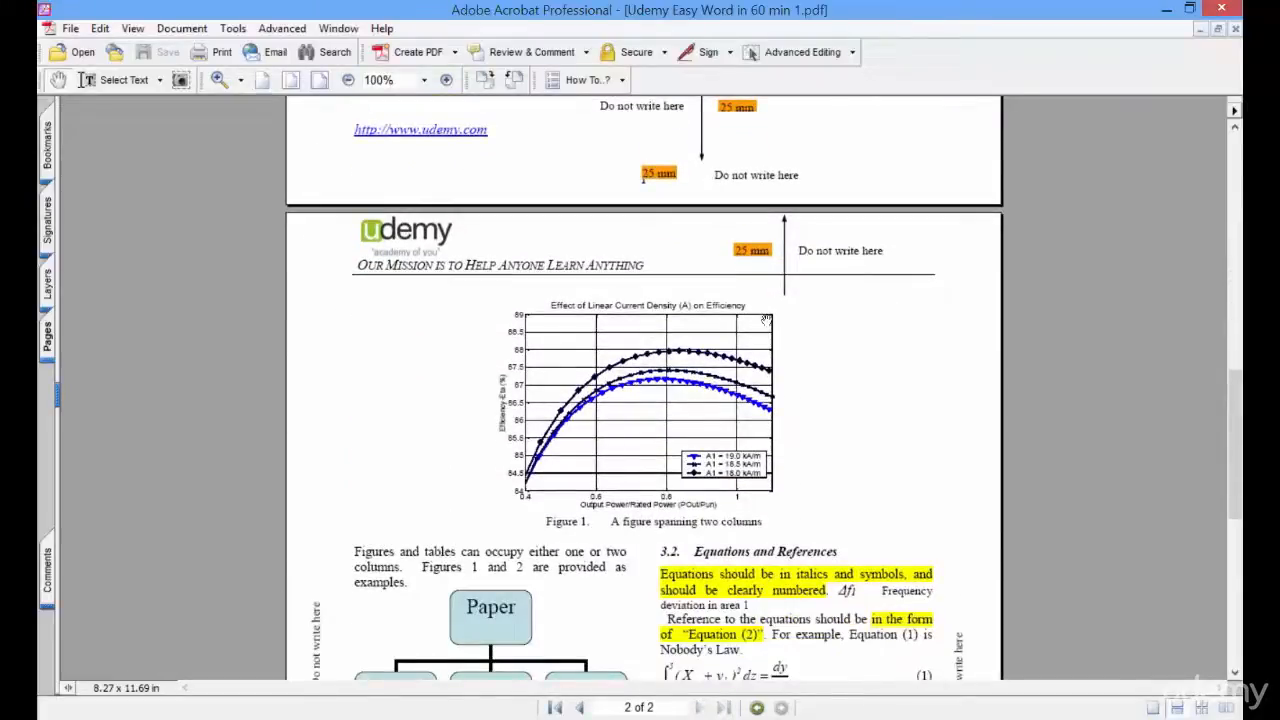
pyautogui.scroll(-7, 765, 320)
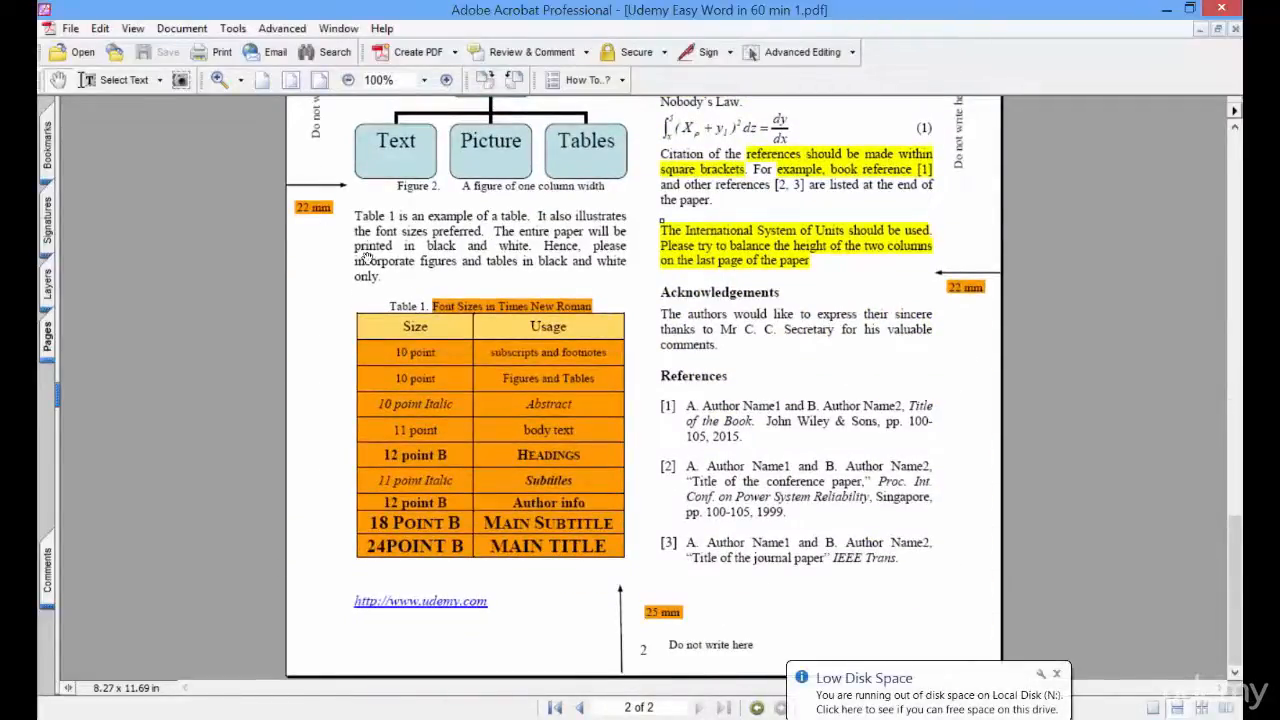
pyautogui.click(1056, 674)
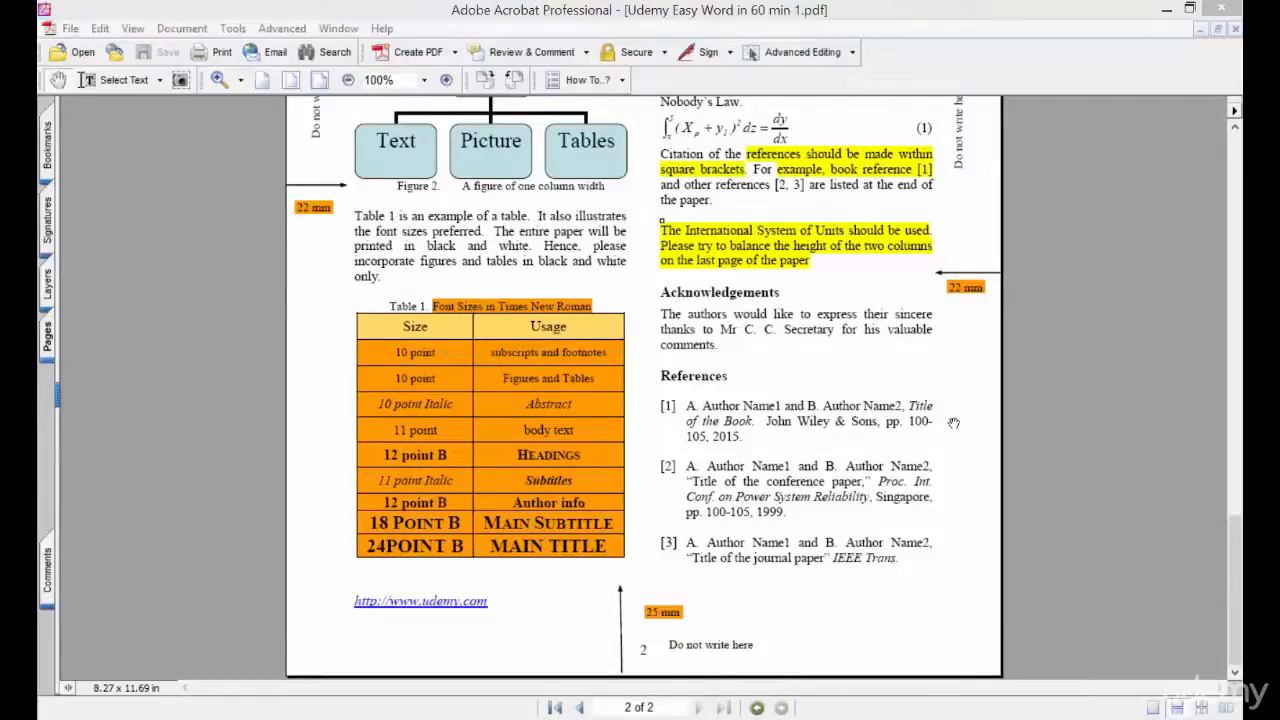
pyautogui.scroll(10, 953, 420)
pyautogui.scroll(4, 953, 426)
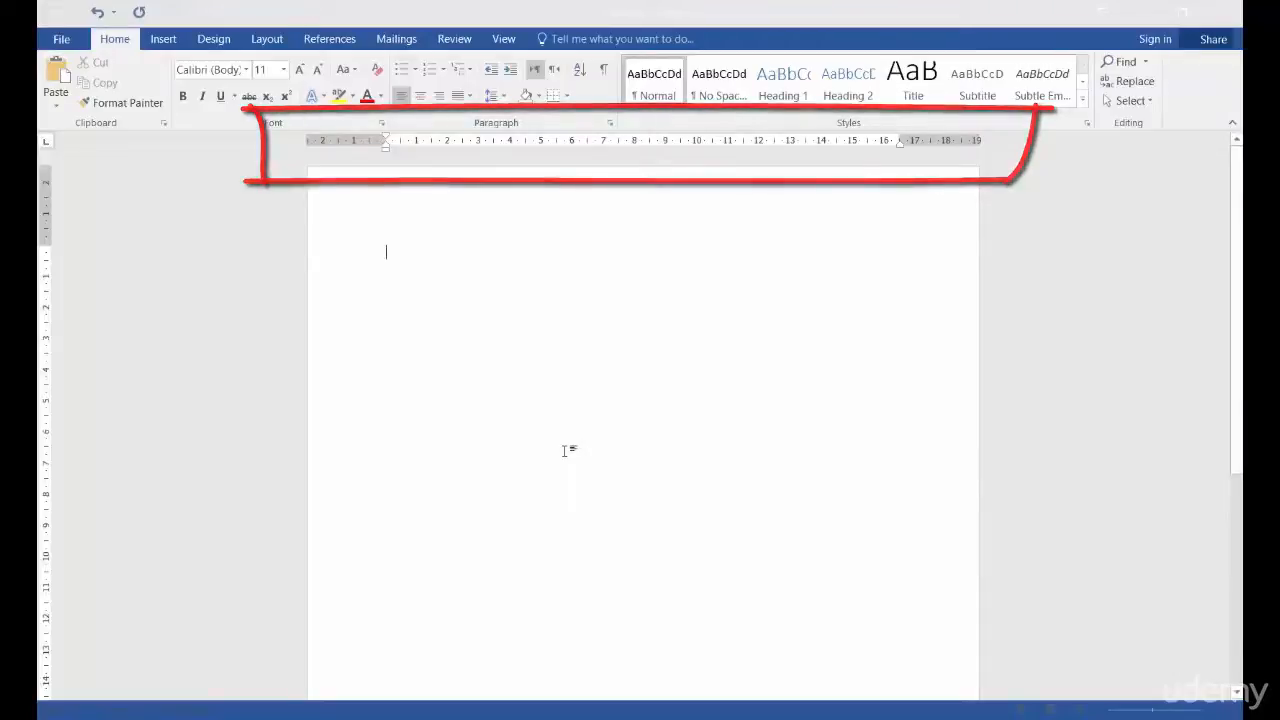
# Switch to the blank Word document and set its measurement units to Millimeters in the advanced display options
pyautogui.click(56, 40)
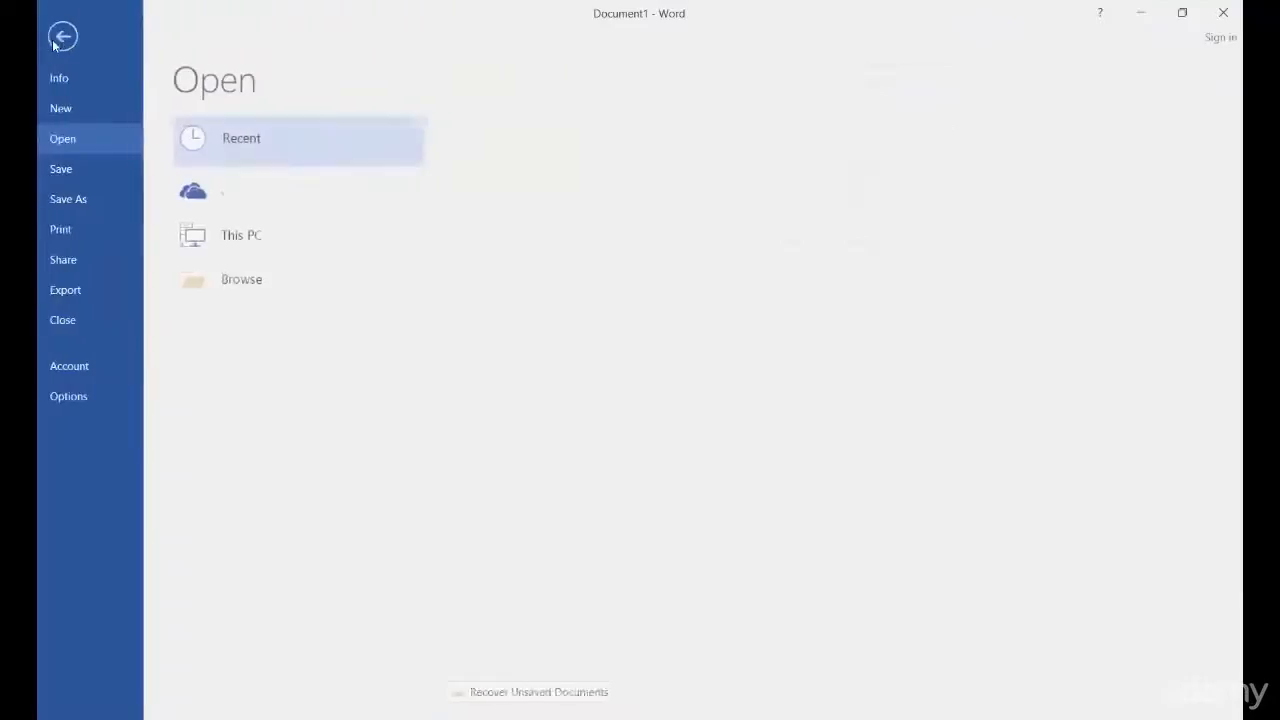
pyautogui.click(87, 396)
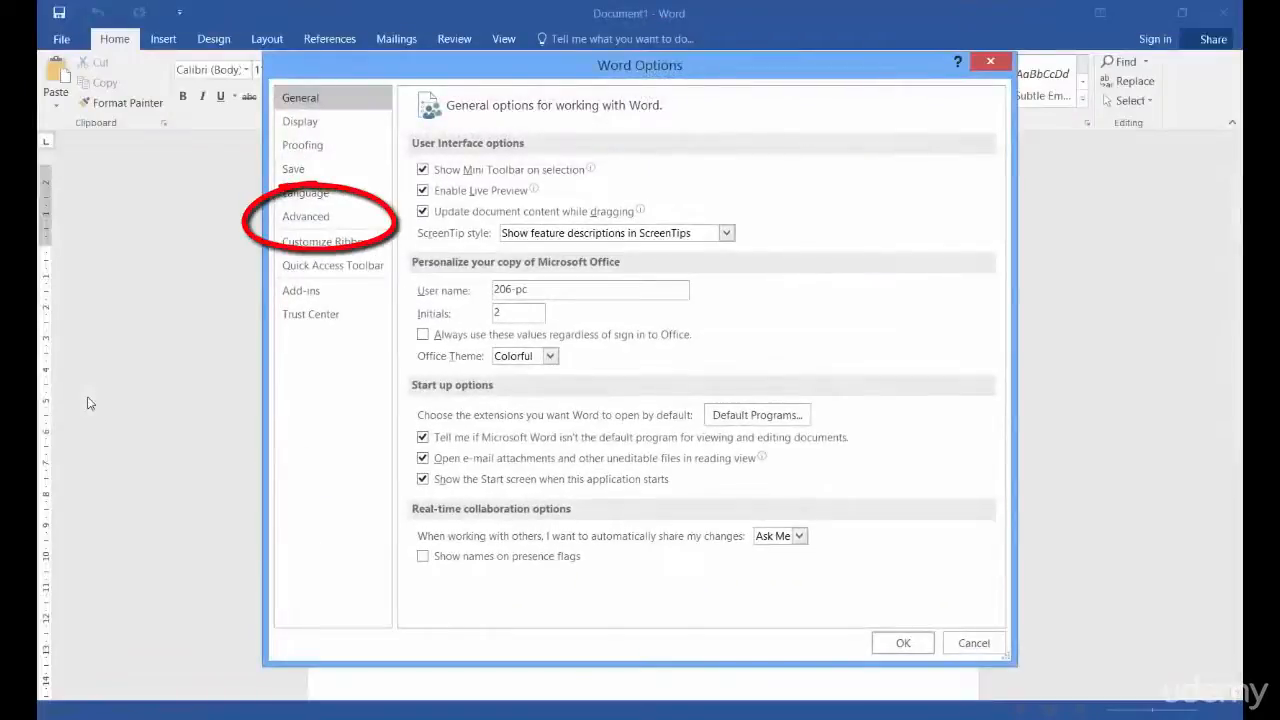
pyautogui.click(372, 223)
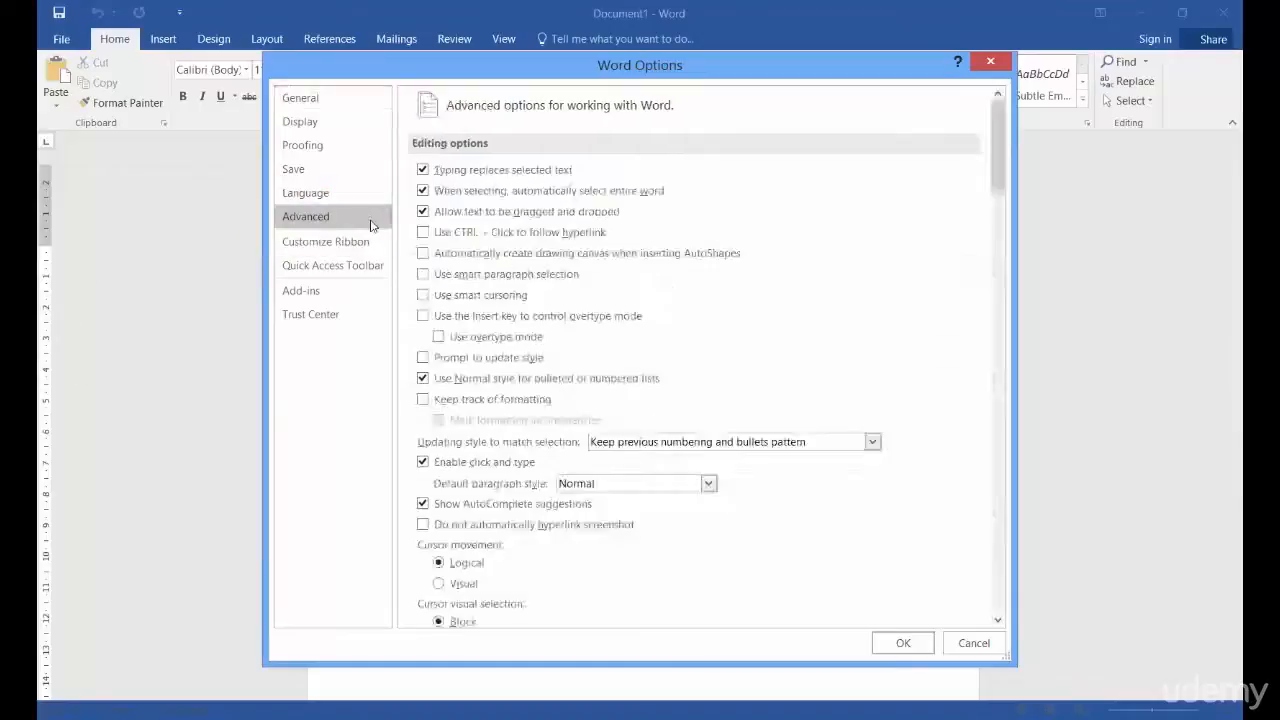
pyautogui.moveTo(1001, 160); pyautogui.dragTo(1000, 388)
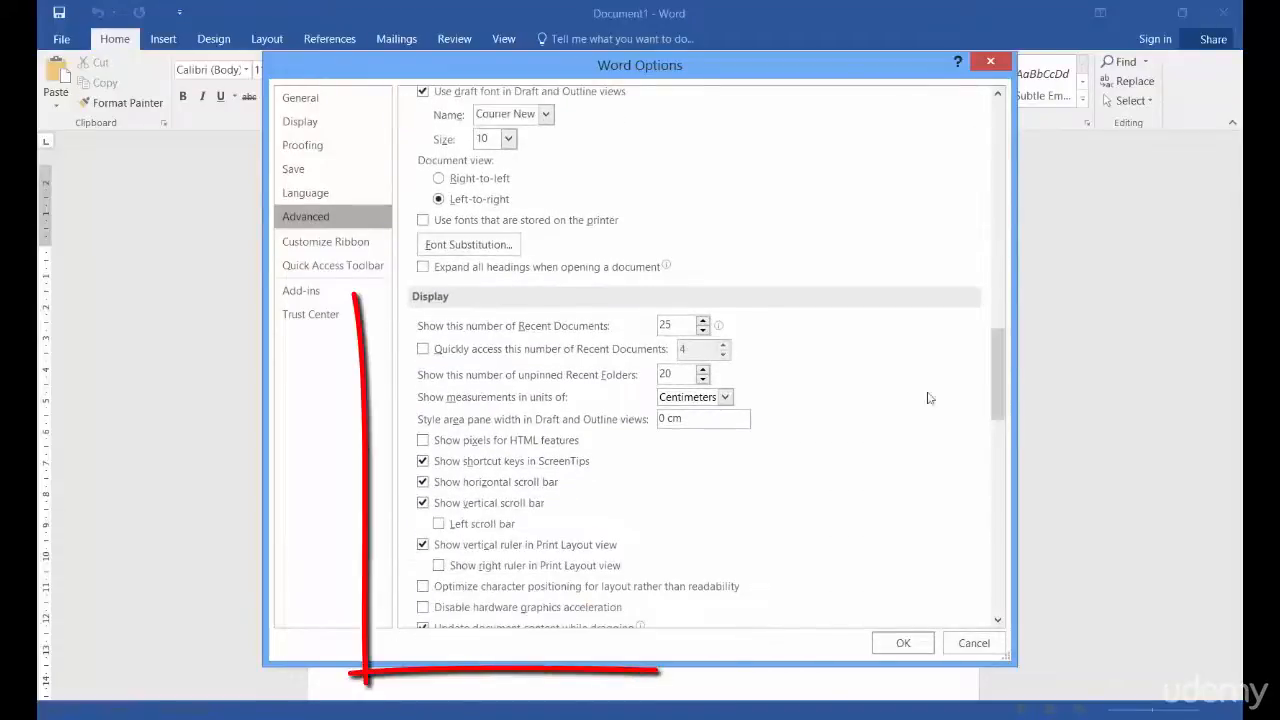
pyautogui.click(725, 398)
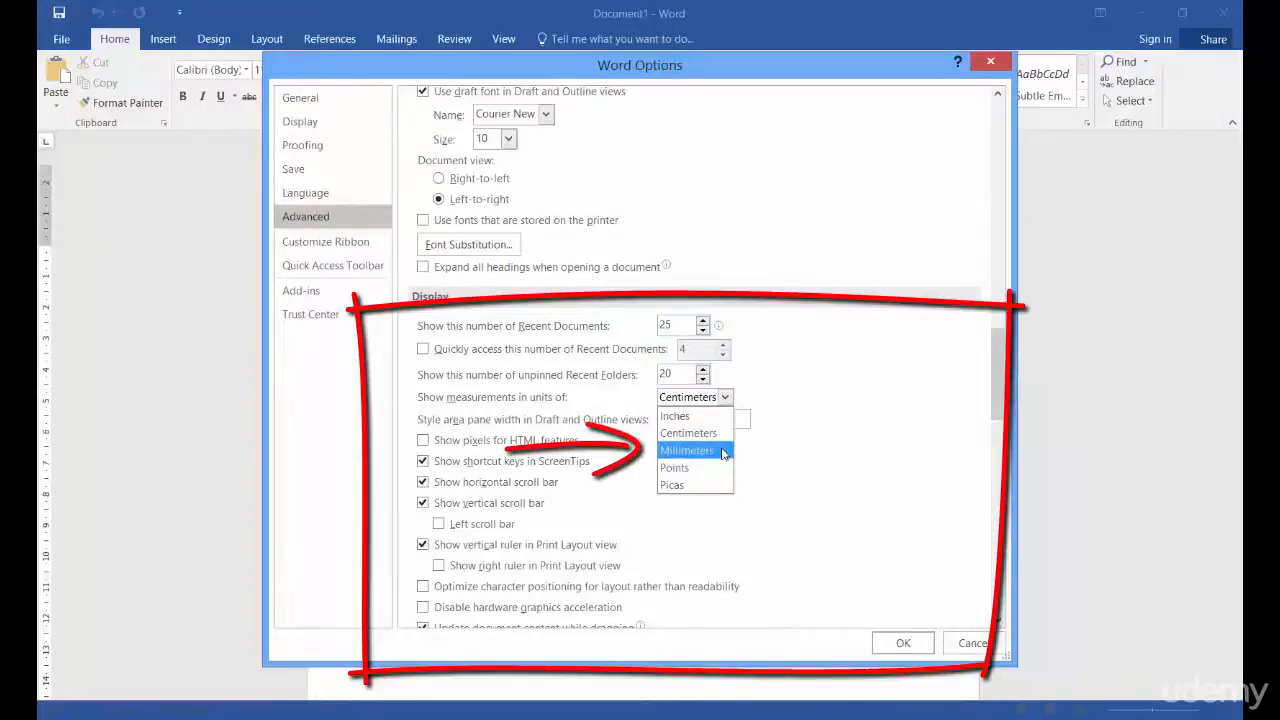
pyautogui.click(723, 451)
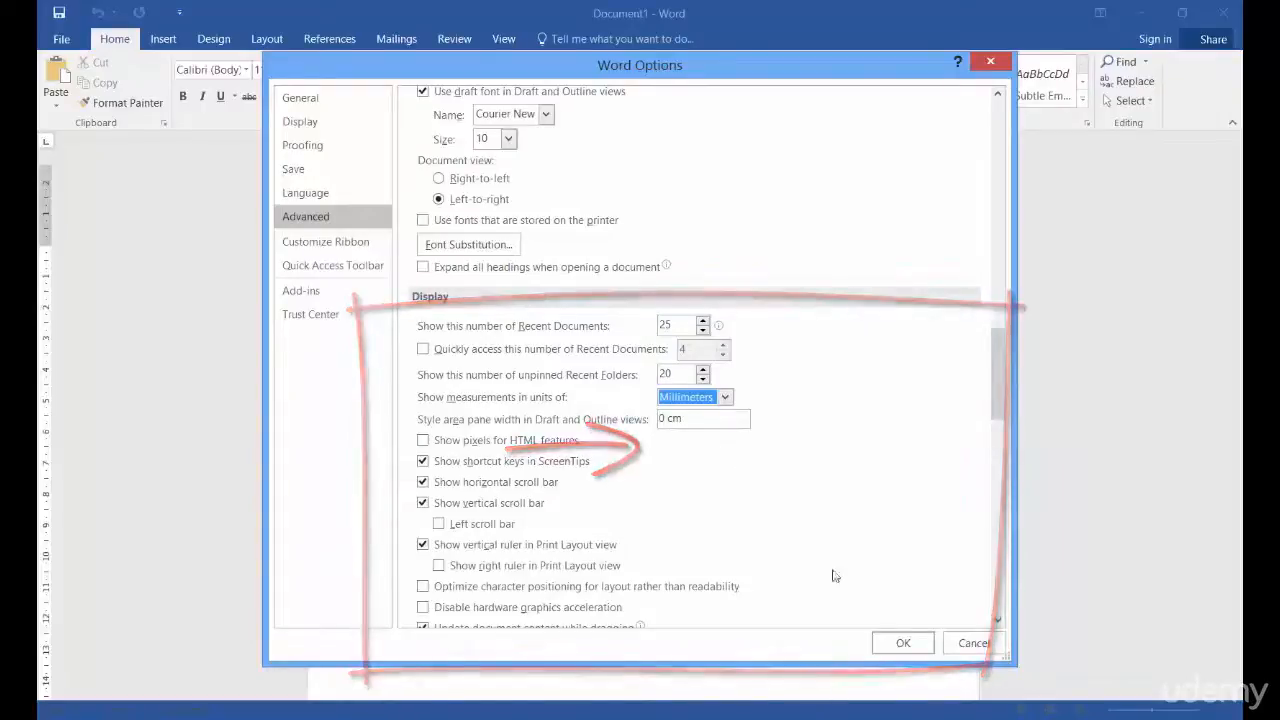
pyautogui.click(903, 644)
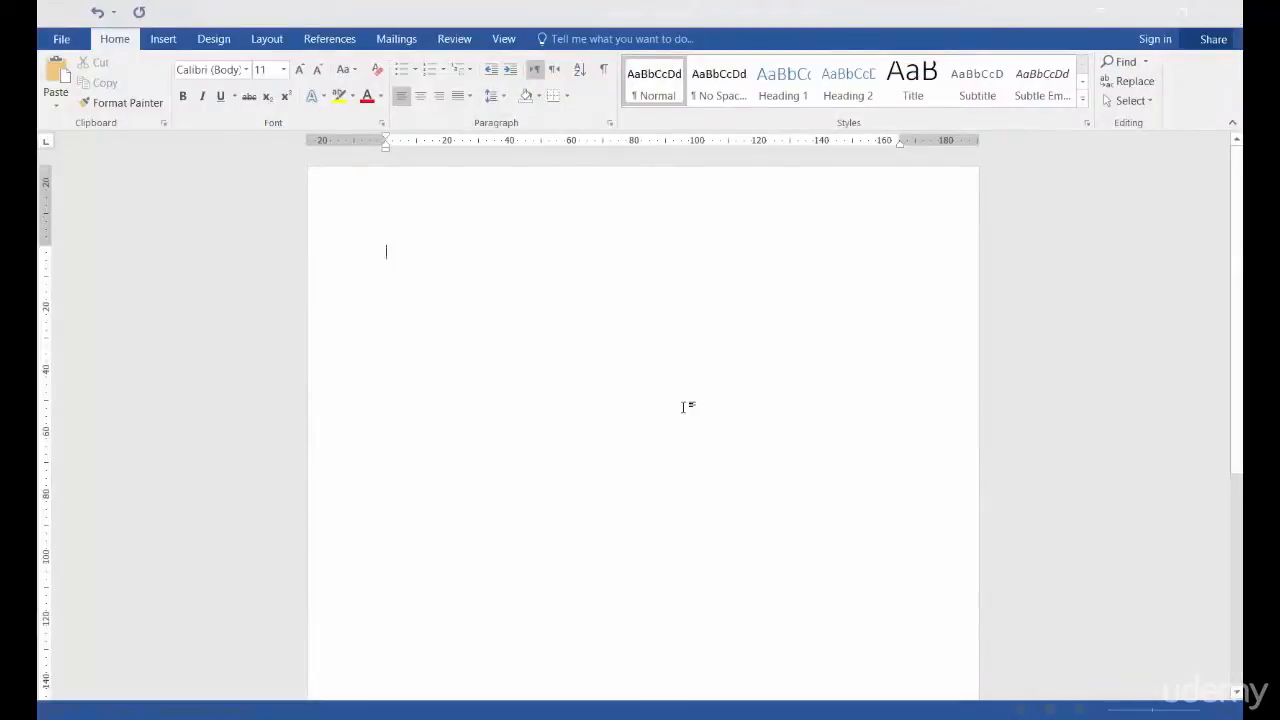
# Enter custom page margins of 40 mm top, 25 mm bottom, 22 mm left and 25 mm right
pyautogui.click(274, 40)
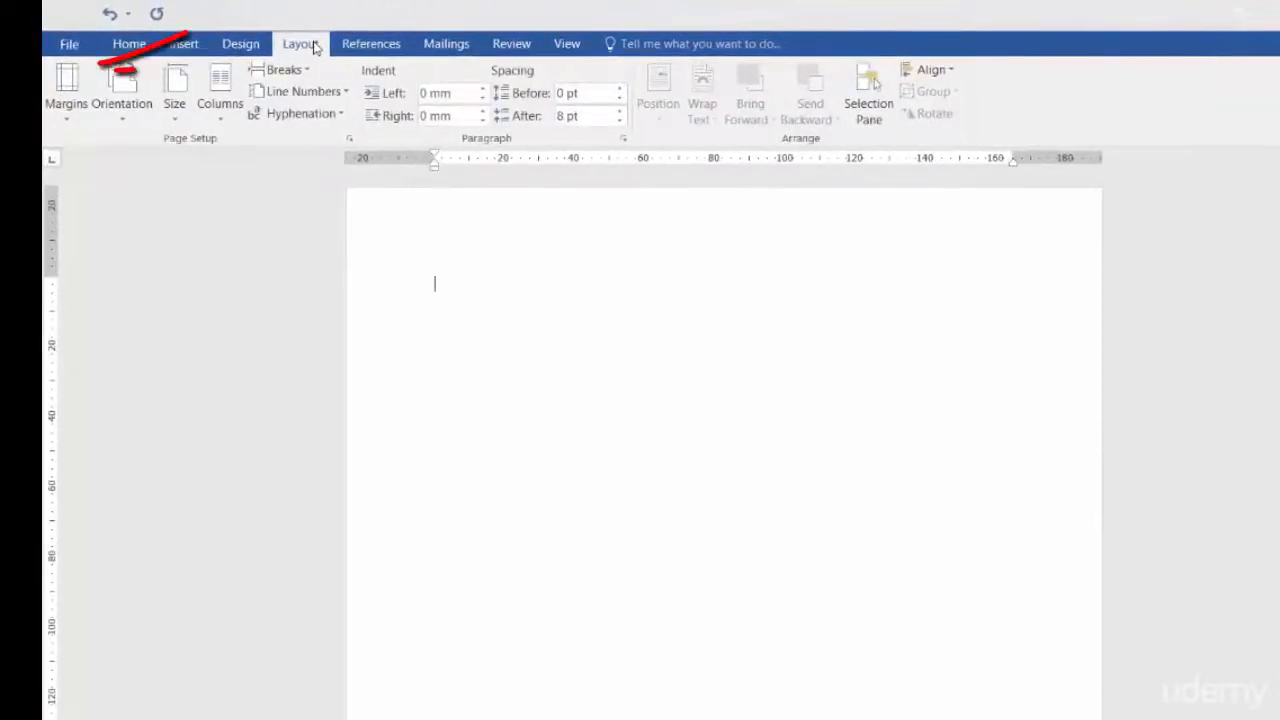
pyautogui.click(70, 100)
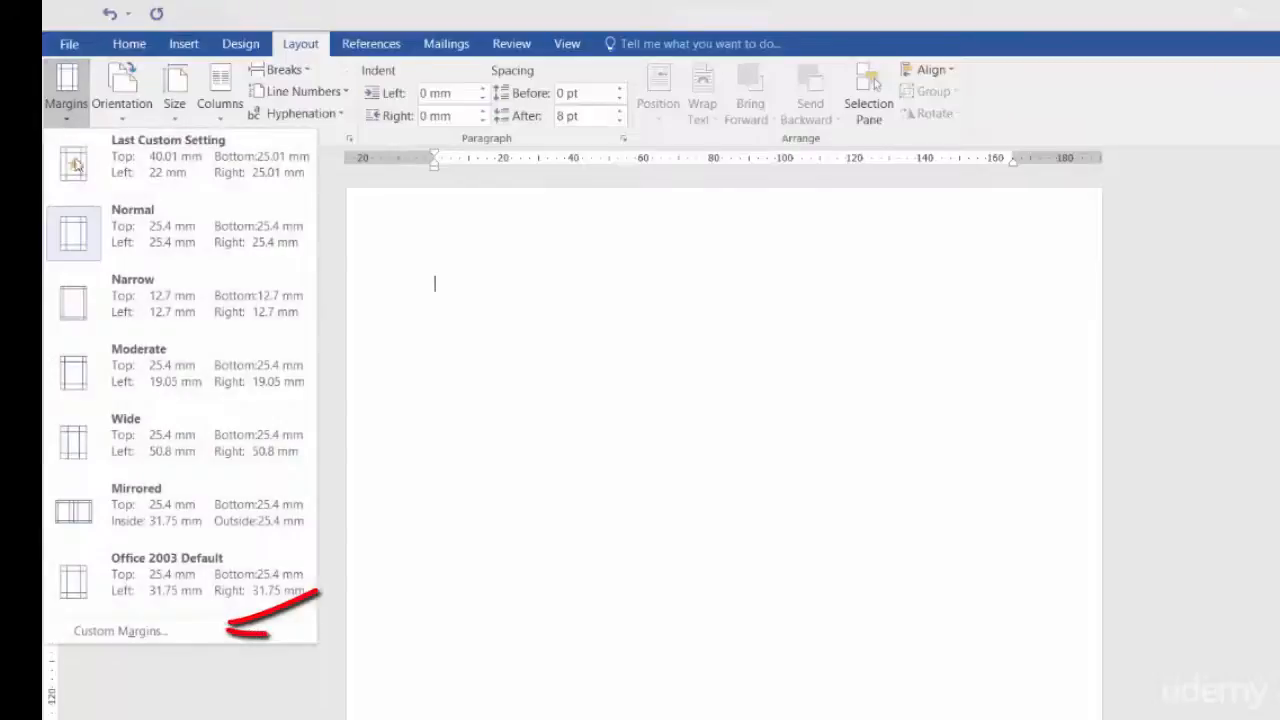
pyautogui.click(190, 637)
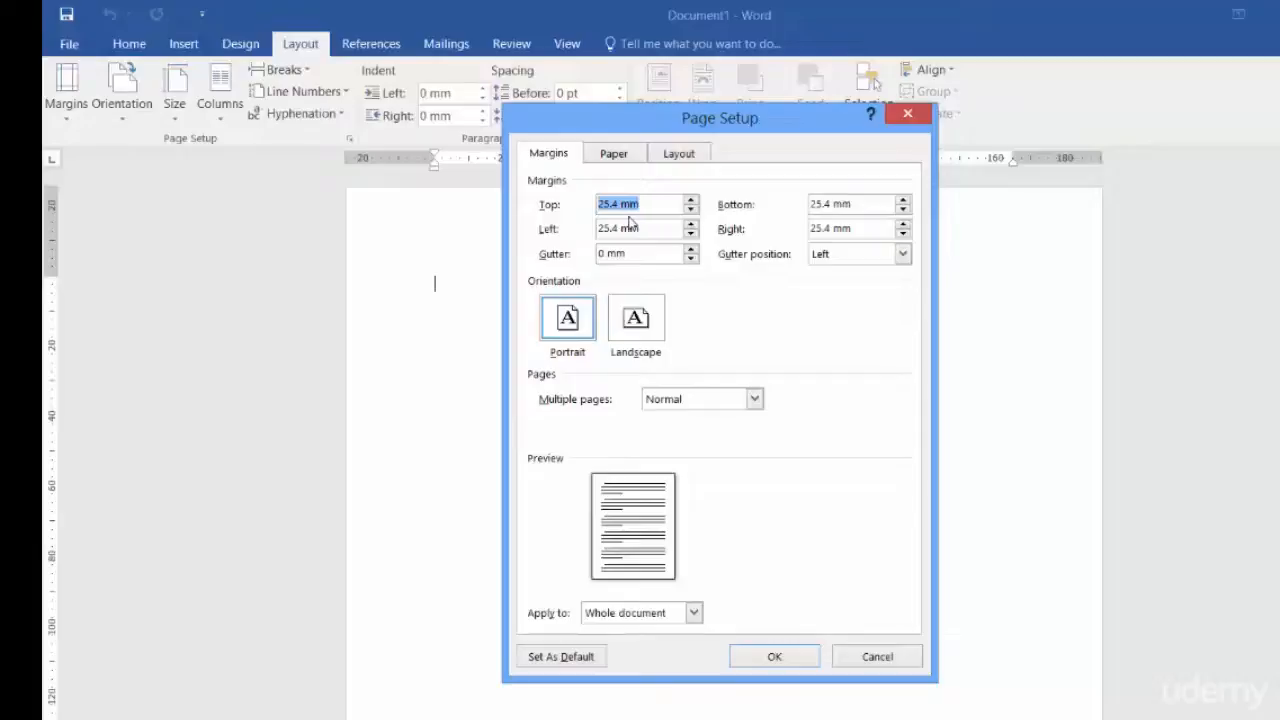
pyautogui.write('40')
pyautogui.press('Tab')
pyautogui.write('25')
pyautogui.press('Tab')
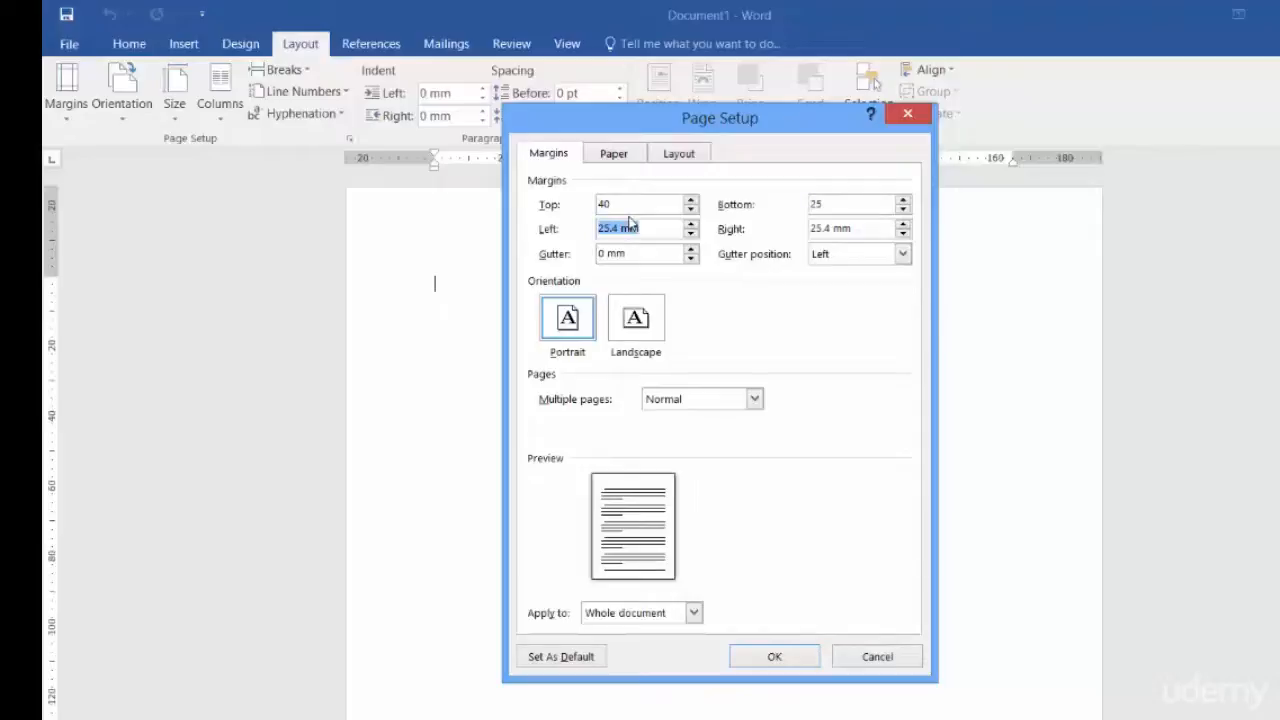
pyautogui.write('22')
pyautogui.press('Tab')
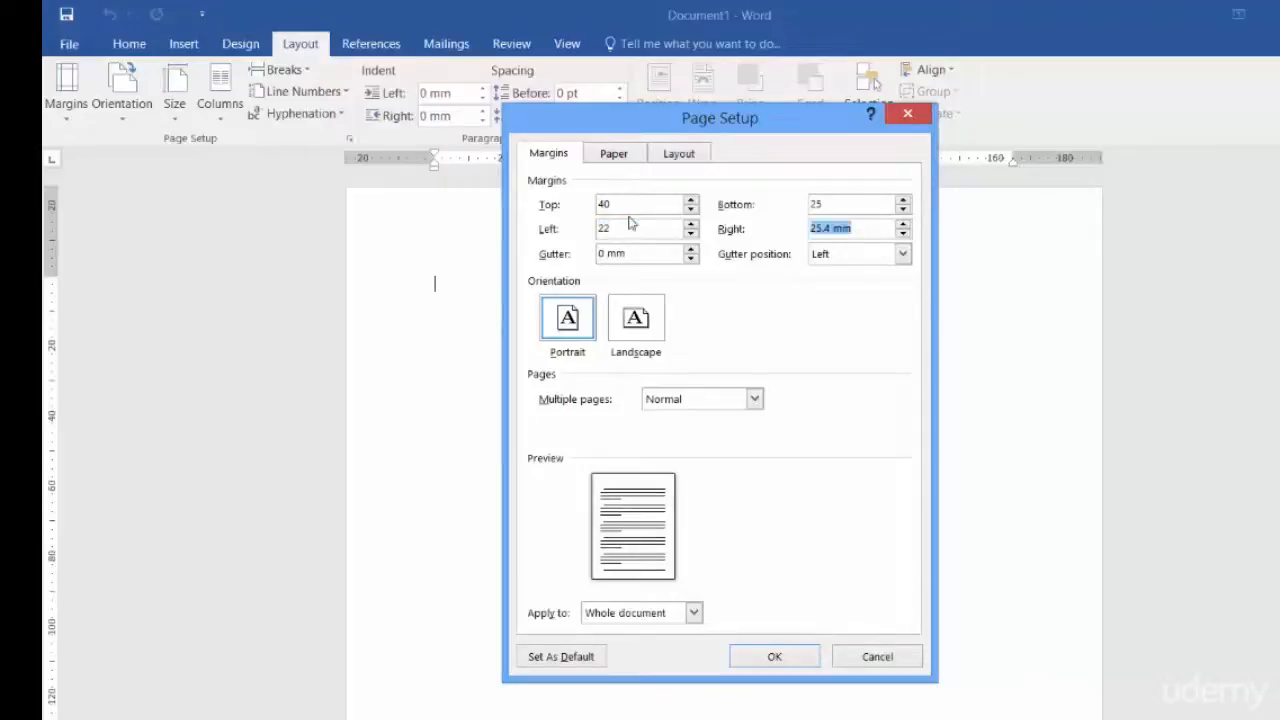
pyautogui.write('25')
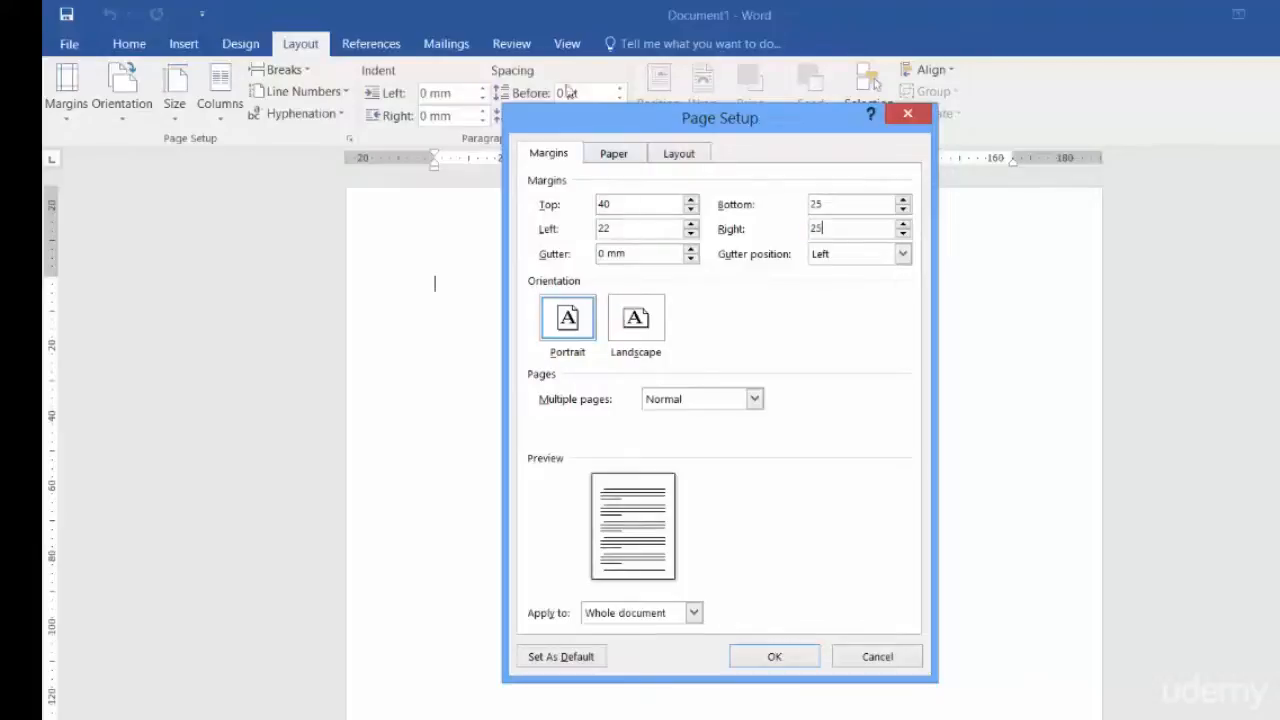
# Set the paper size to A4 and apply the page setup to the whole document
pyautogui.click(611, 158)
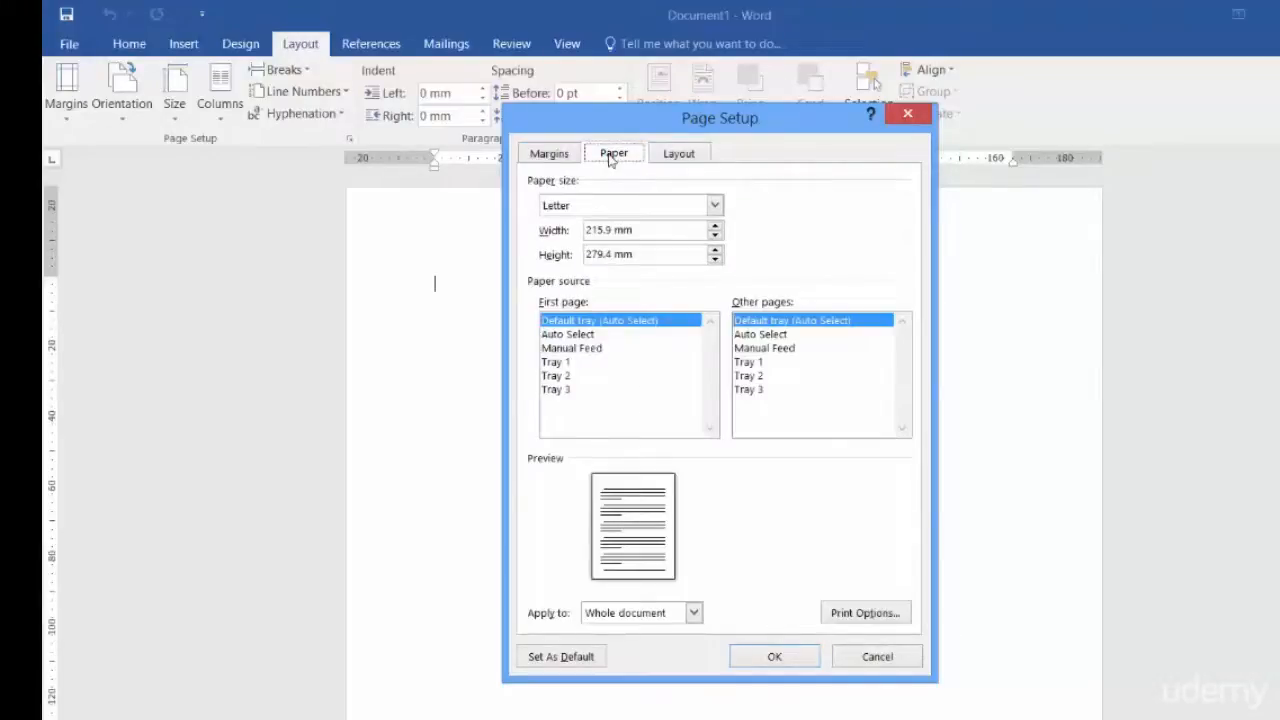
pyautogui.click(715, 206)
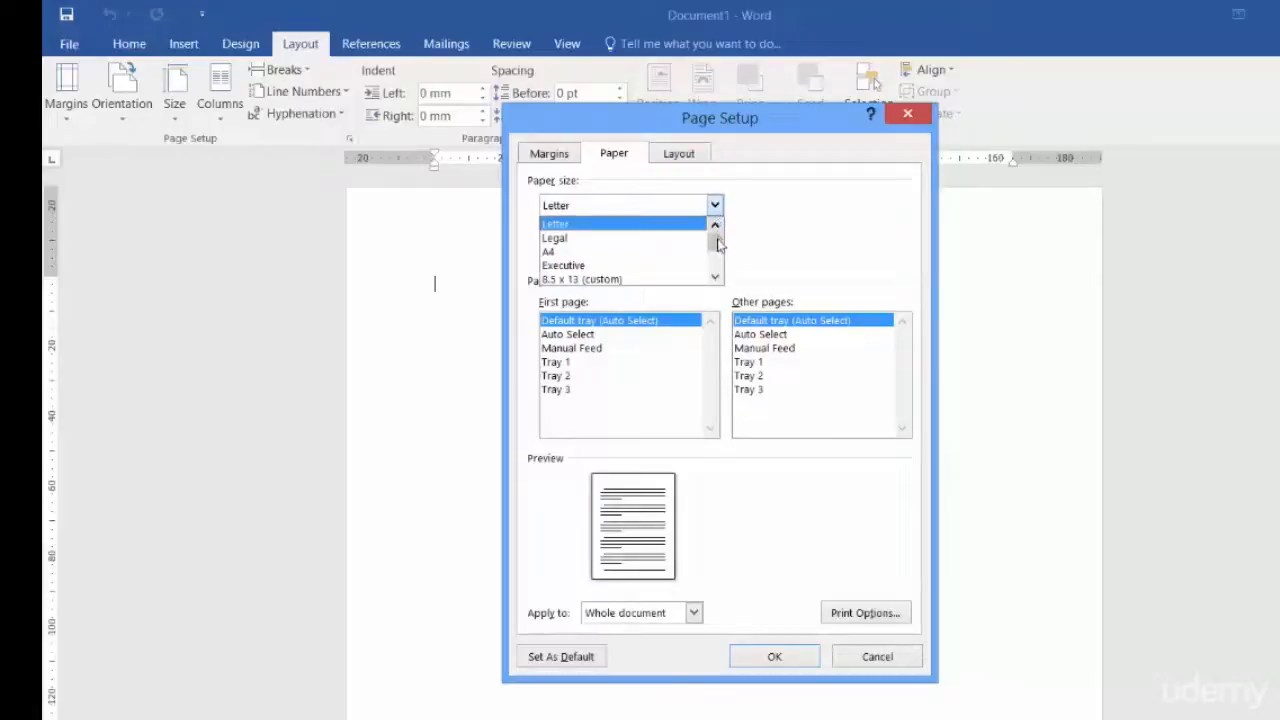
pyautogui.moveTo(710, 244); pyautogui.dragTo(717, 281)
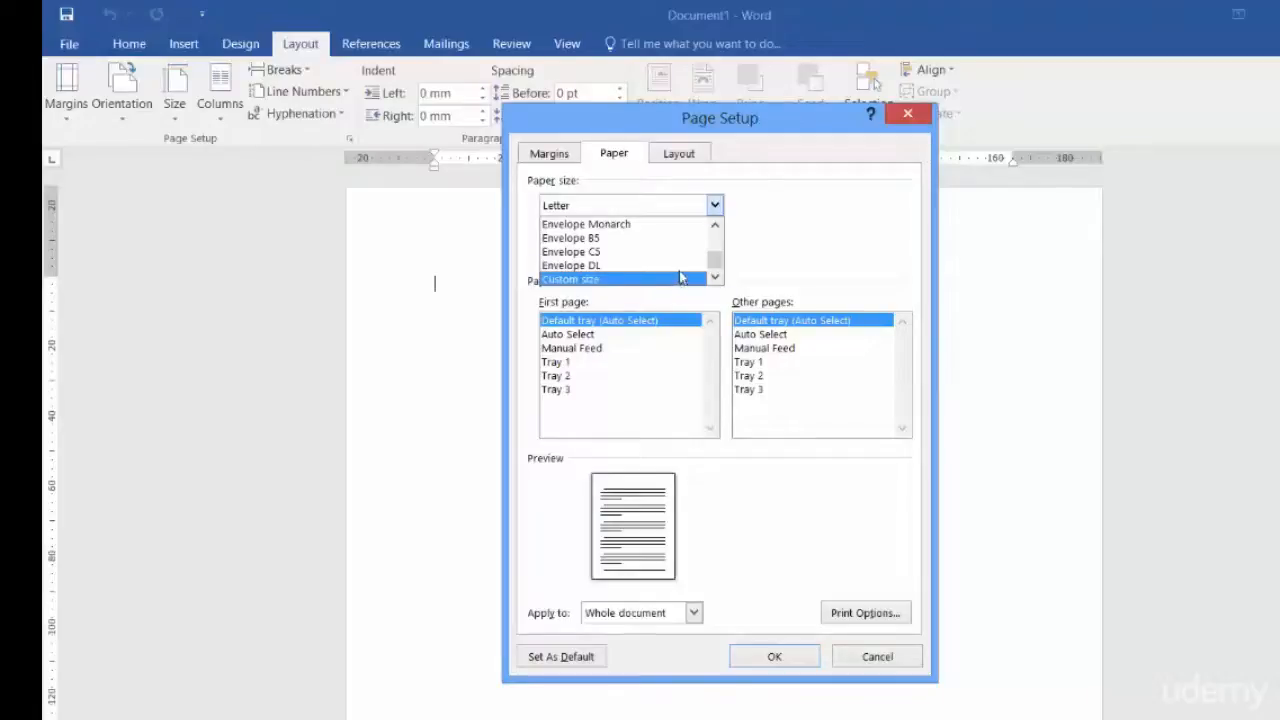
pyautogui.moveTo(714, 262); pyautogui.dragTo(716, 236)
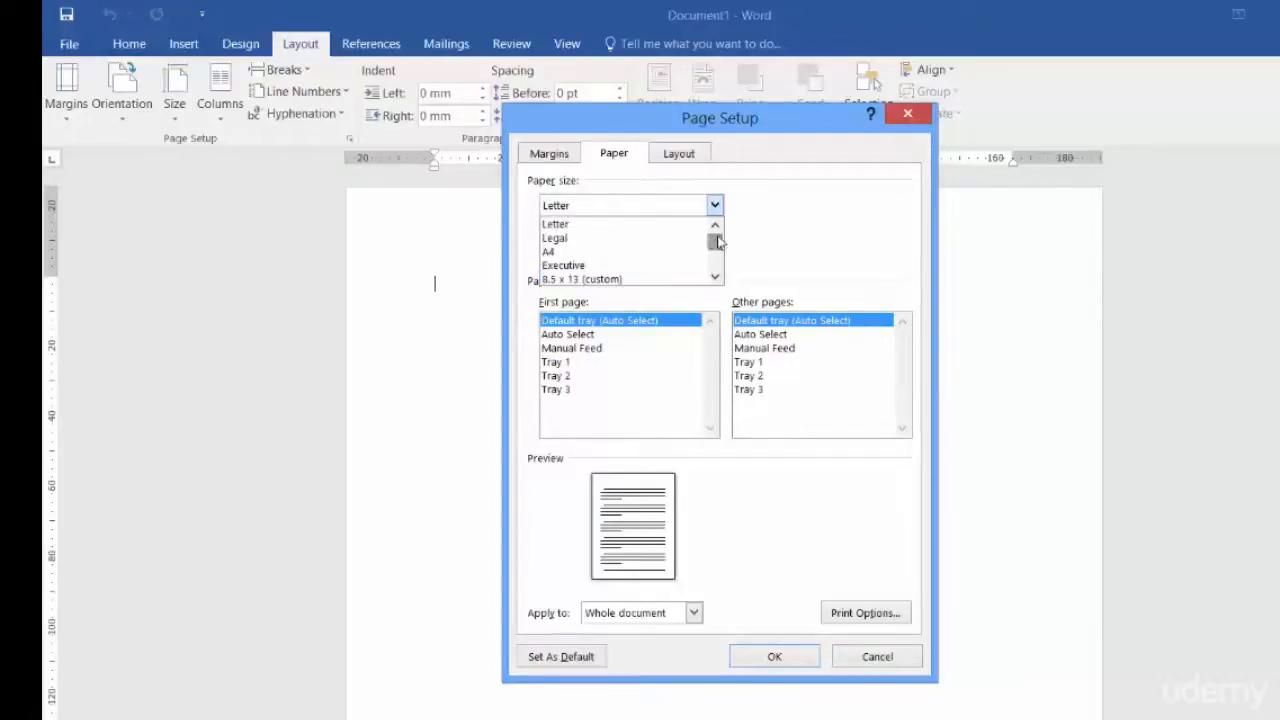
pyautogui.click(654, 252)
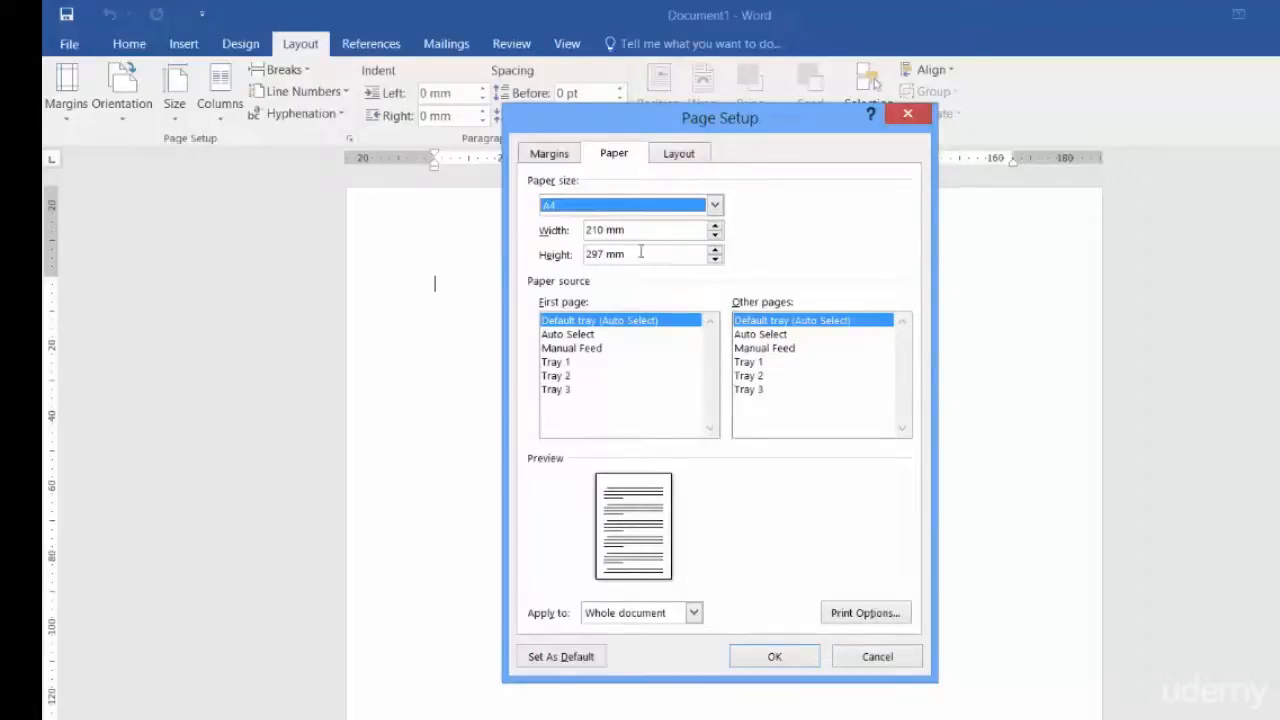
pyautogui.click(558, 163)
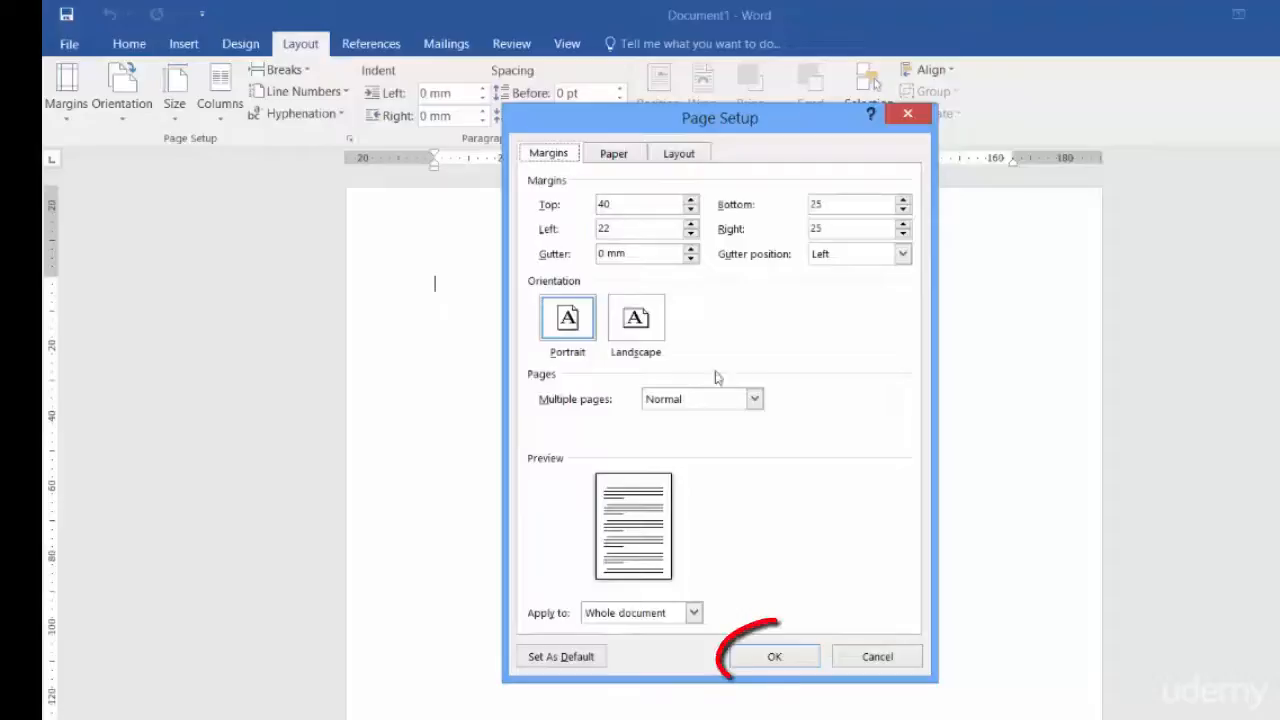
pyautogui.click(780, 665)
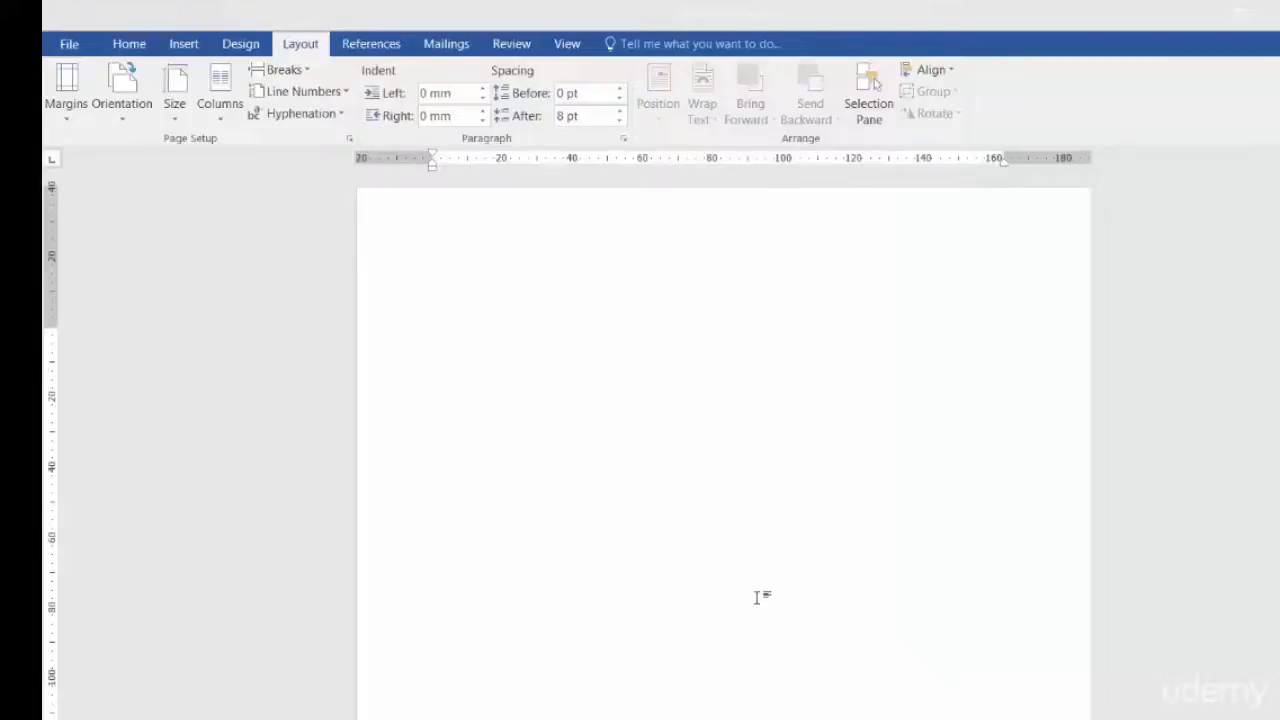
# Add empty paragraphs down the first page until the text cursor is at the start of the second page
pyautogui.press('Return')
pyautogui.press('Return')
pyautogui.press('Return')
pyautogui.press('Return')
pyautogui.press('Return')
pyautogui.press('Return')
pyautogui.press('Return')
pyautogui.press('Return')
pyautogui.press('Return')
pyautogui.press('Return')
pyautogui.press('Return')
pyautogui.press('Return')
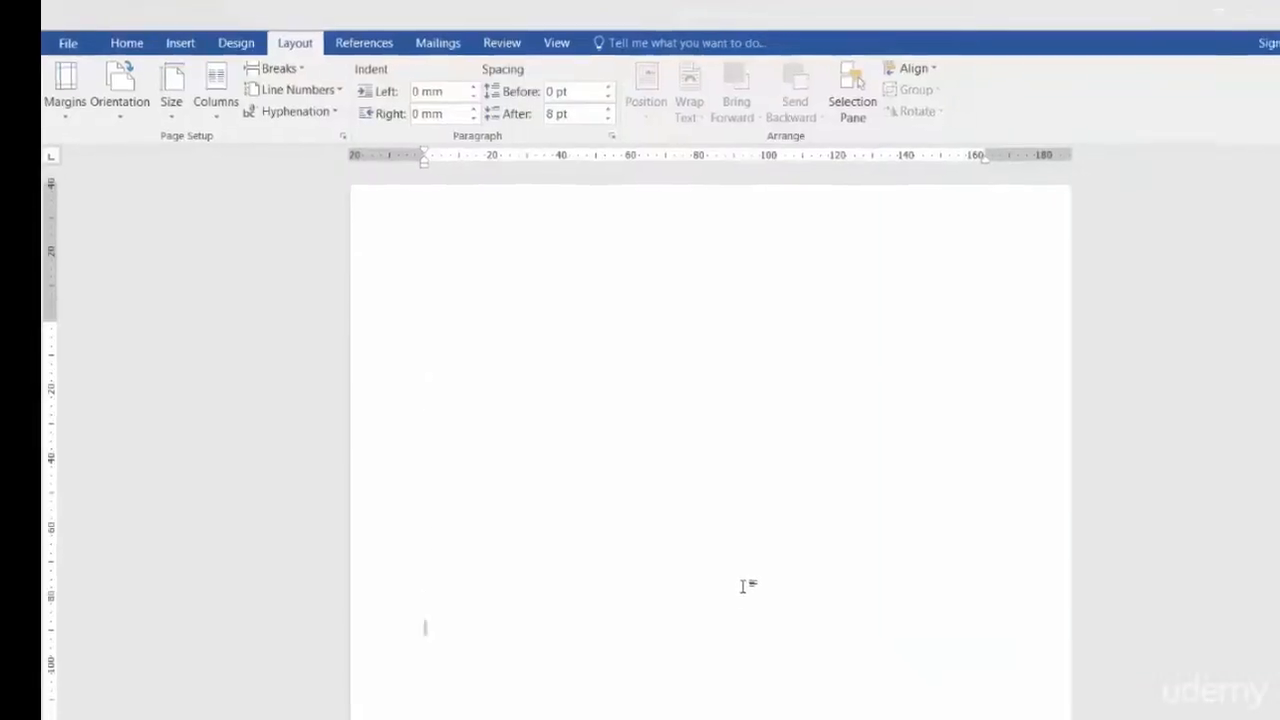
pyautogui.press('Return')
pyautogui.press('Return')
pyautogui.press('Return')
pyautogui.press('Return')
pyautogui.press('Return')
pyautogui.press('Return')
pyautogui.press('Return')
pyautogui.press('Return')
pyautogui.press('Return')
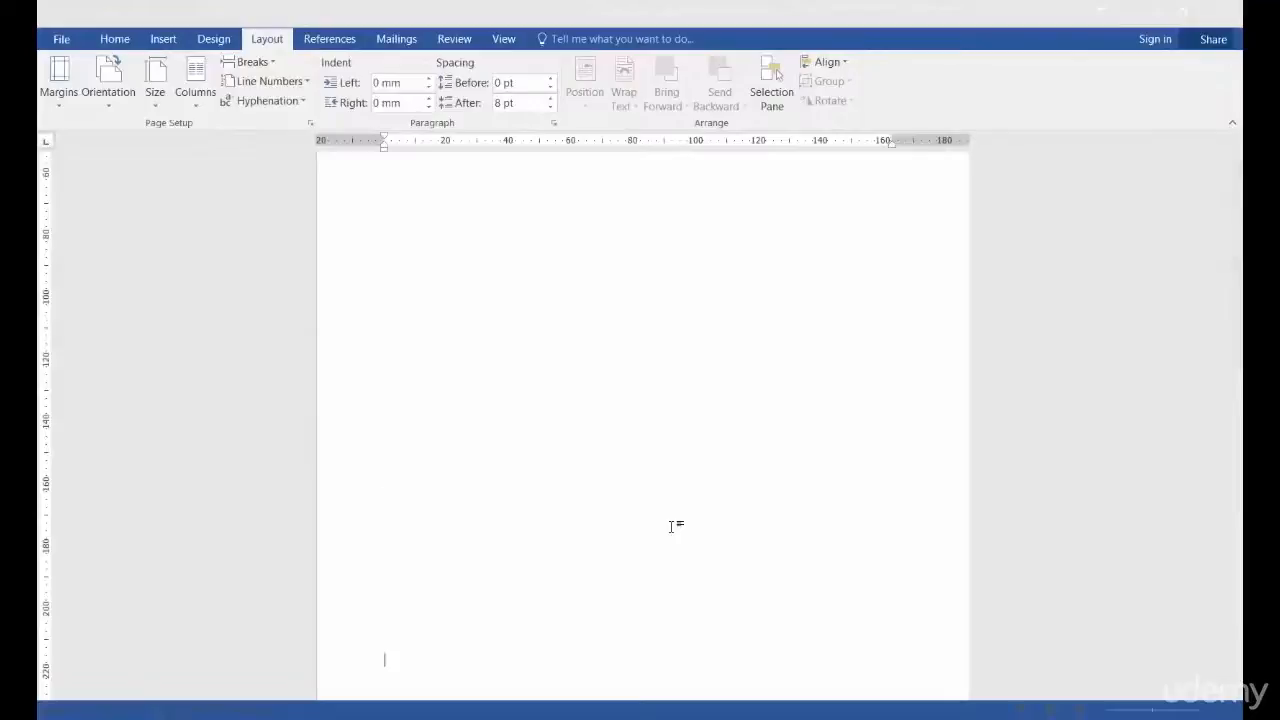
pyautogui.press('Return')
pyautogui.press('Return')
pyautogui.press('Return')
pyautogui.press('Return')
pyautogui.press('Return')
pyautogui.press('Return')
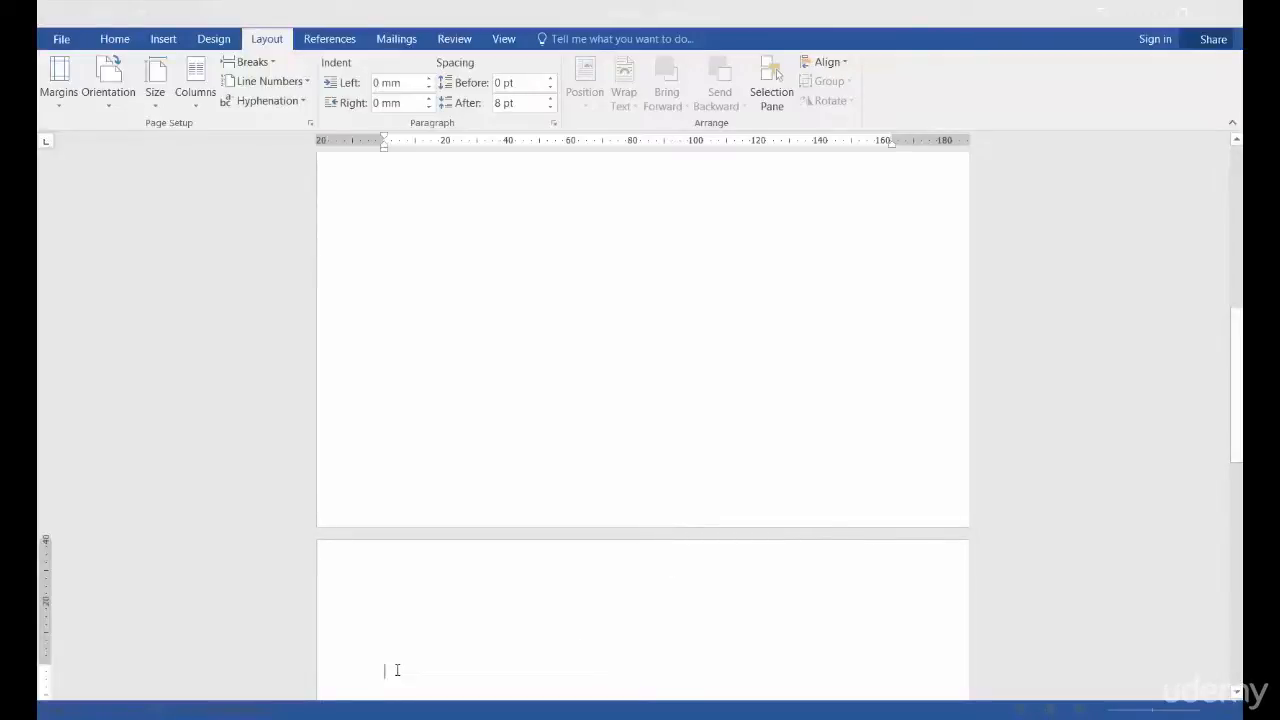
# Open the page setup with the cursor on the second page and set it to apply from this point forward
pyautogui.click(62, 100)
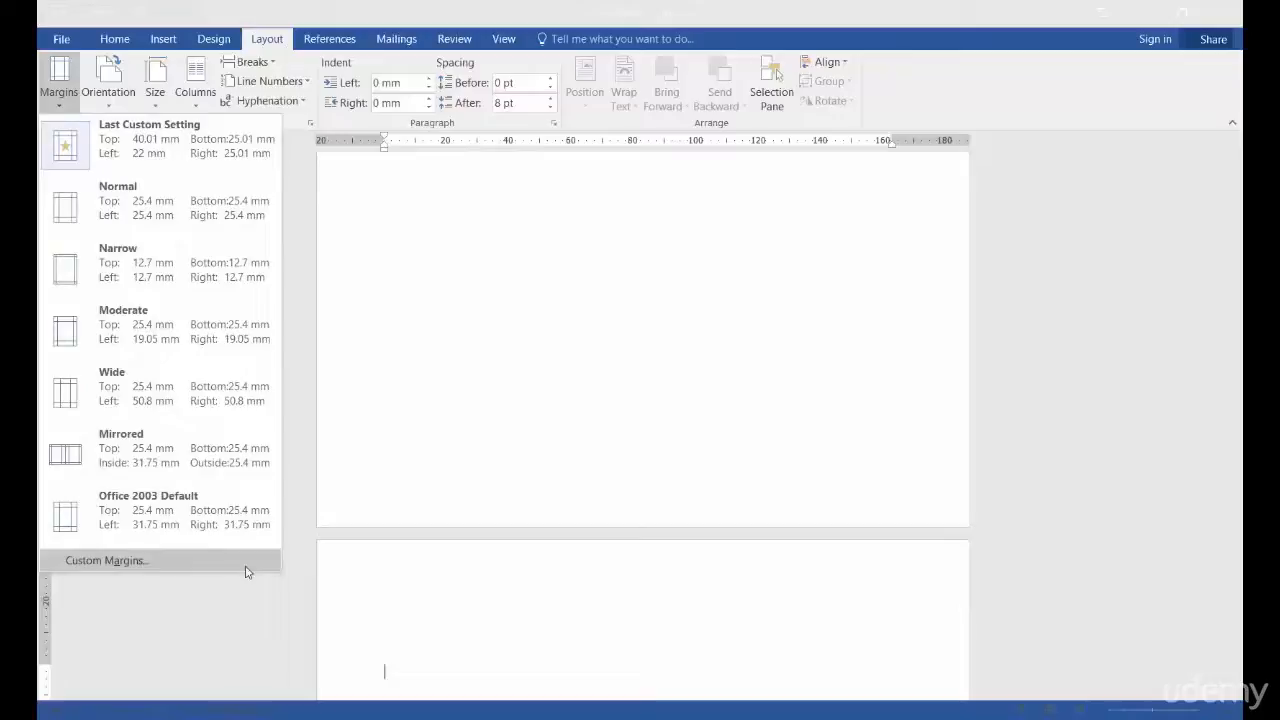
pyautogui.click(447, 671)
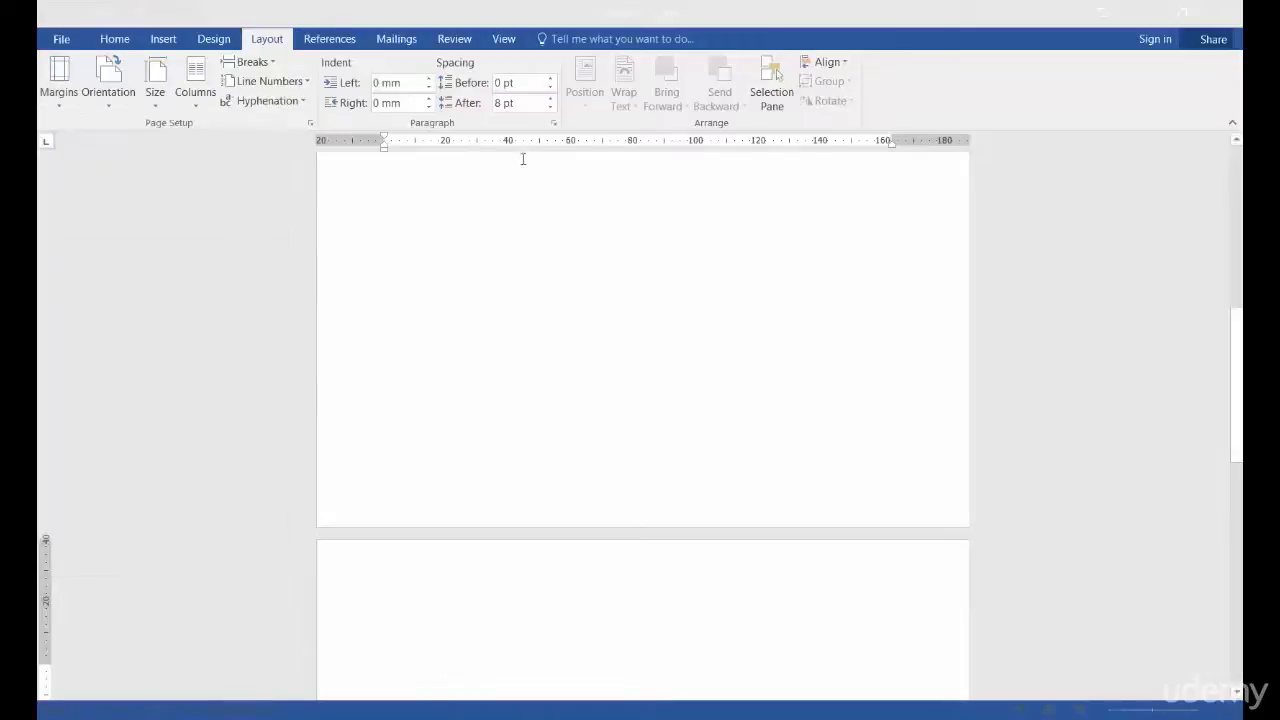
pyautogui.doubleClick(591, 142)
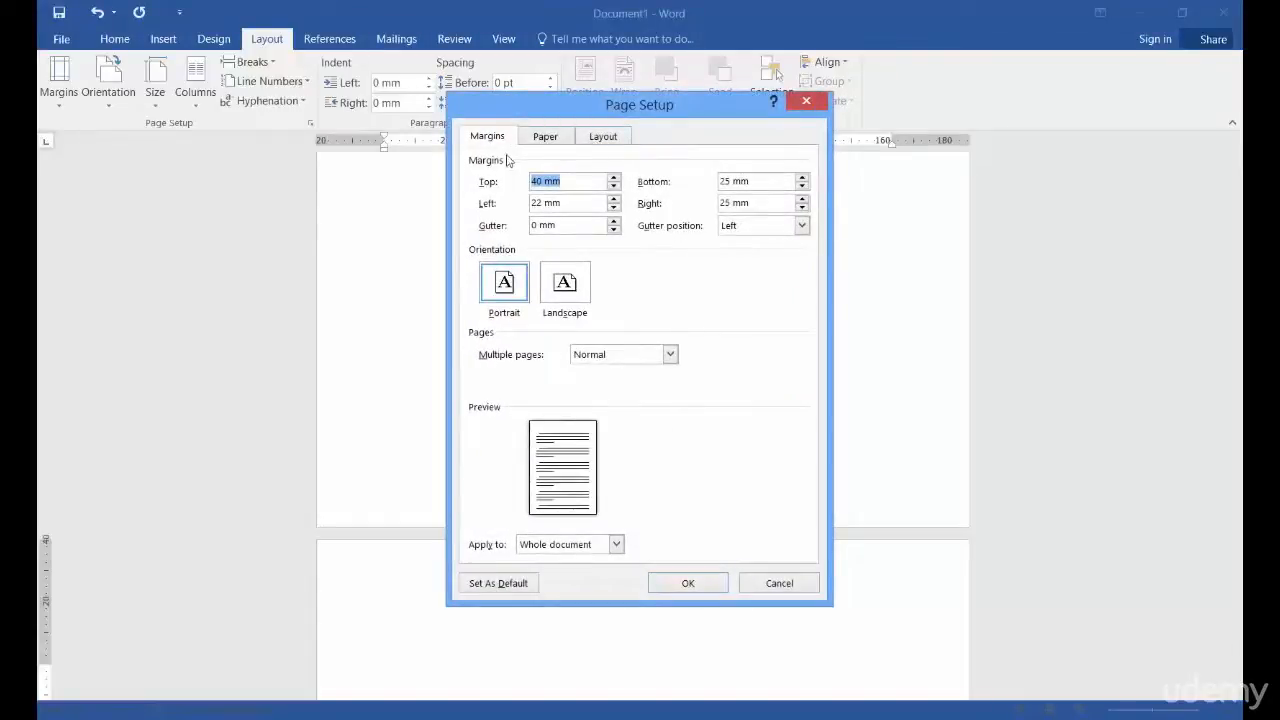
pyautogui.click(492, 137)
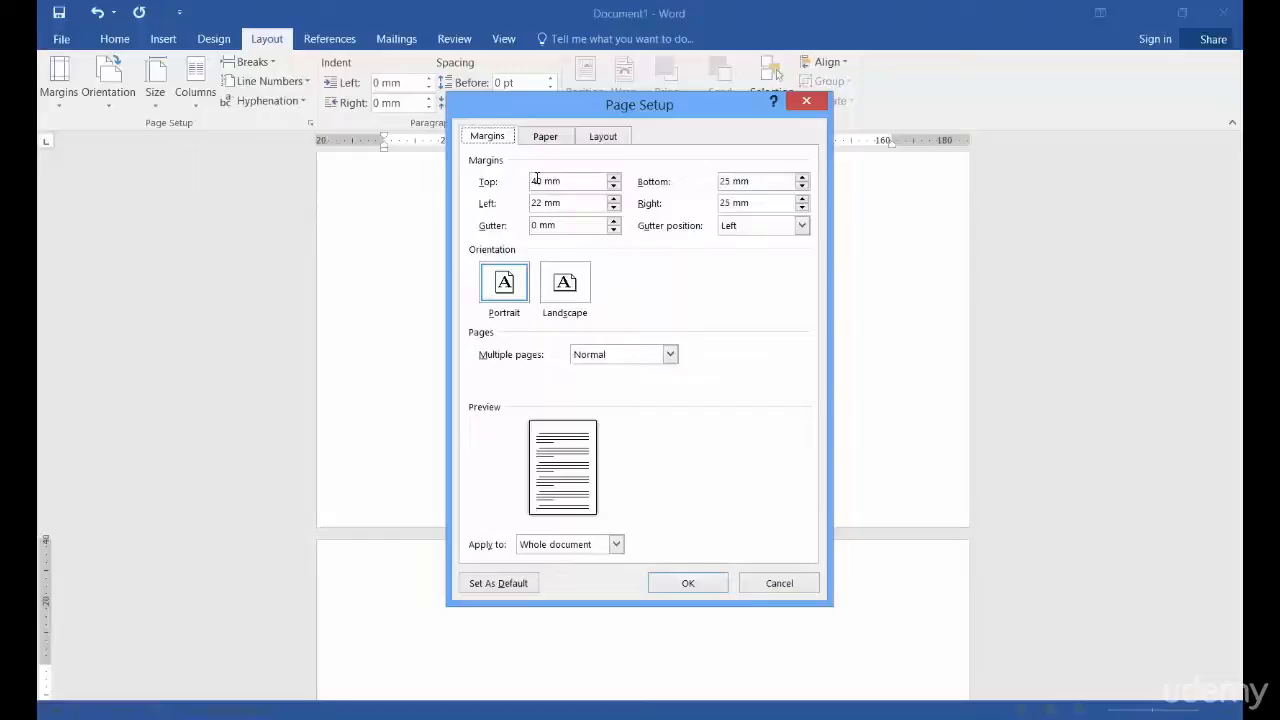
pyautogui.click(617, 545)
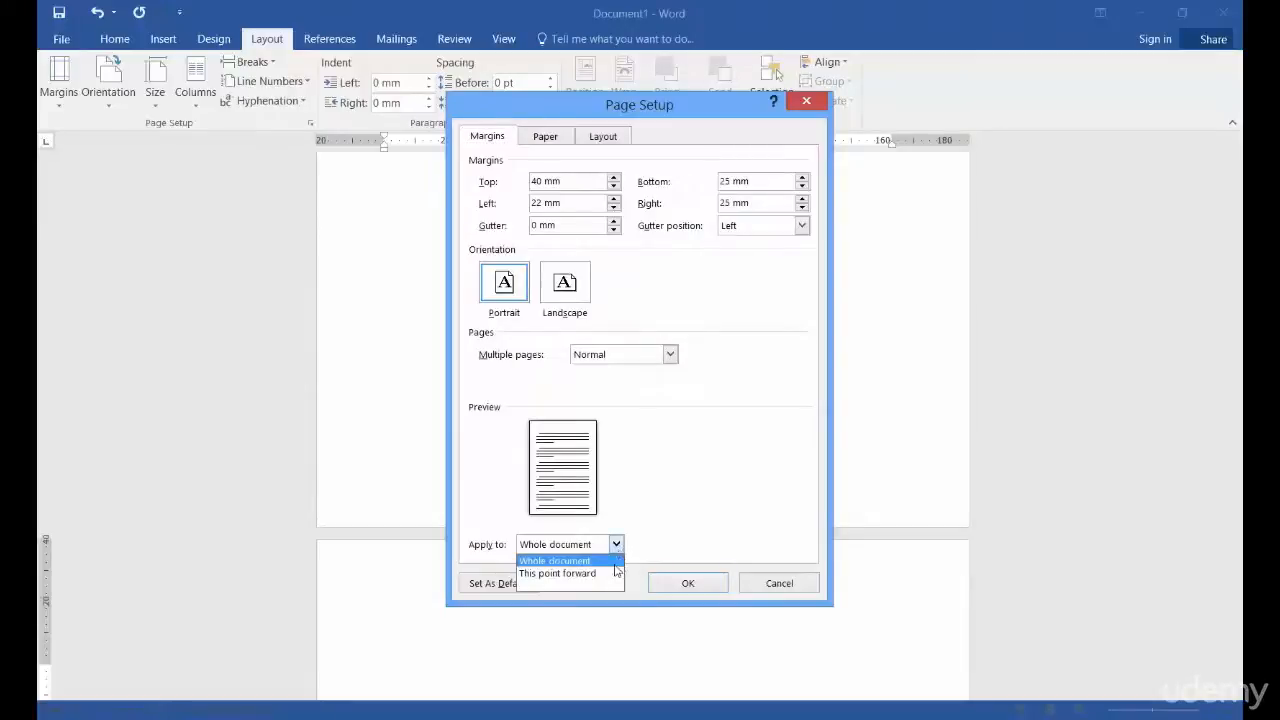
pyautogui.click(612, 573)
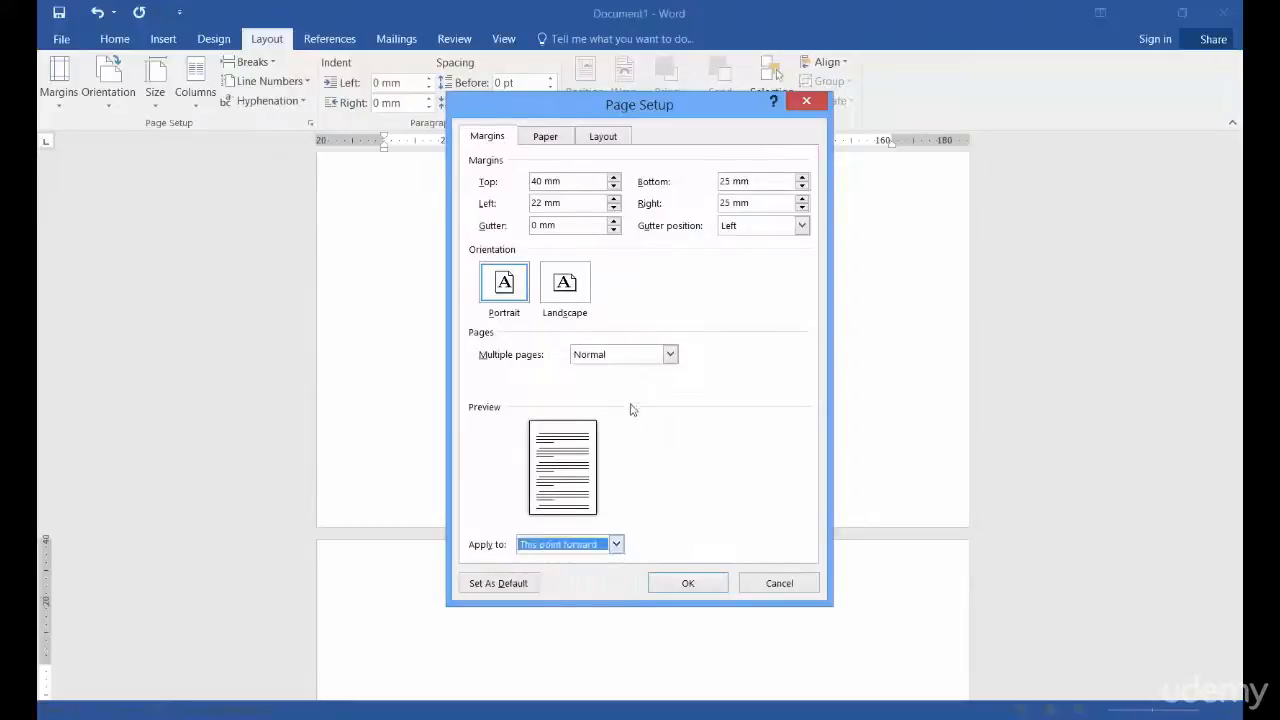
# Set the margins from the second page onward to 25 mm top, 22 mm left and 22 mm right
pyautogui.click(537, 182)
pyautogui.doubleClick(537, 182)
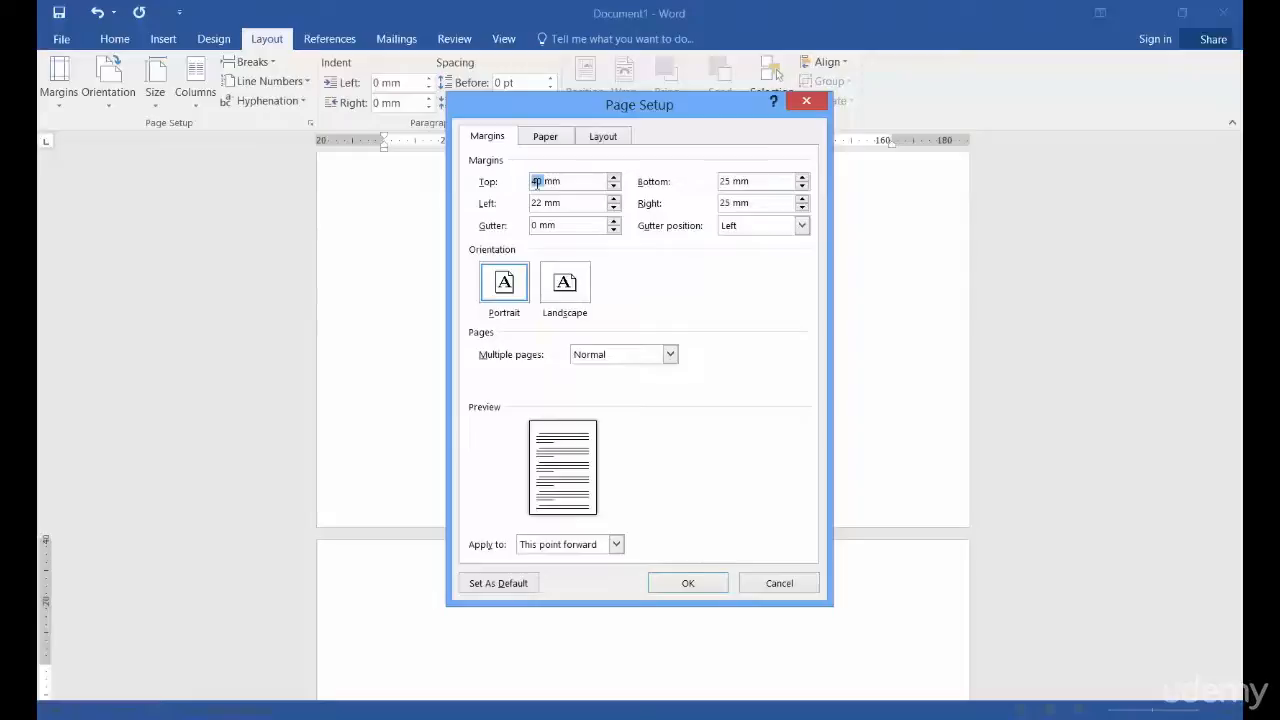
pyautogui.write('75')
pyautogui.press('Tab')
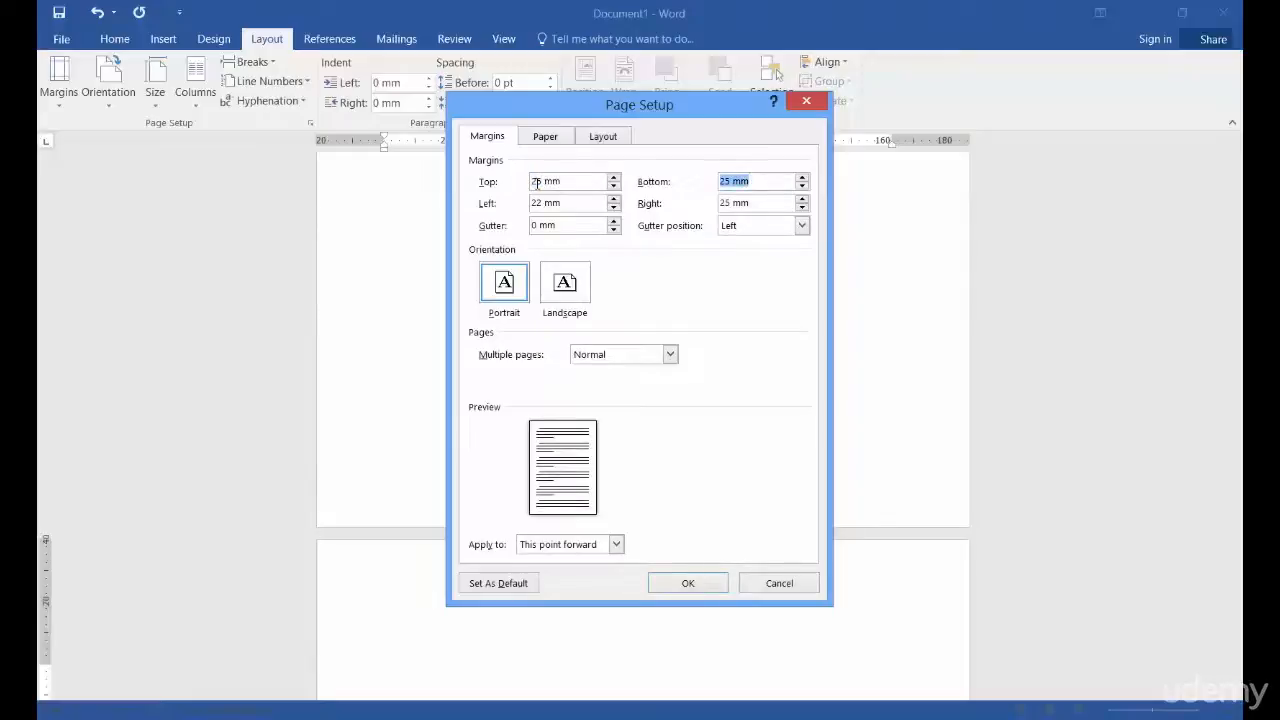
pyautogui.press('Tab')
pyautogui.write('22')
pyautogui.press('Tab')
pyautogui.write('22')
pyautogui.click(708, 584)
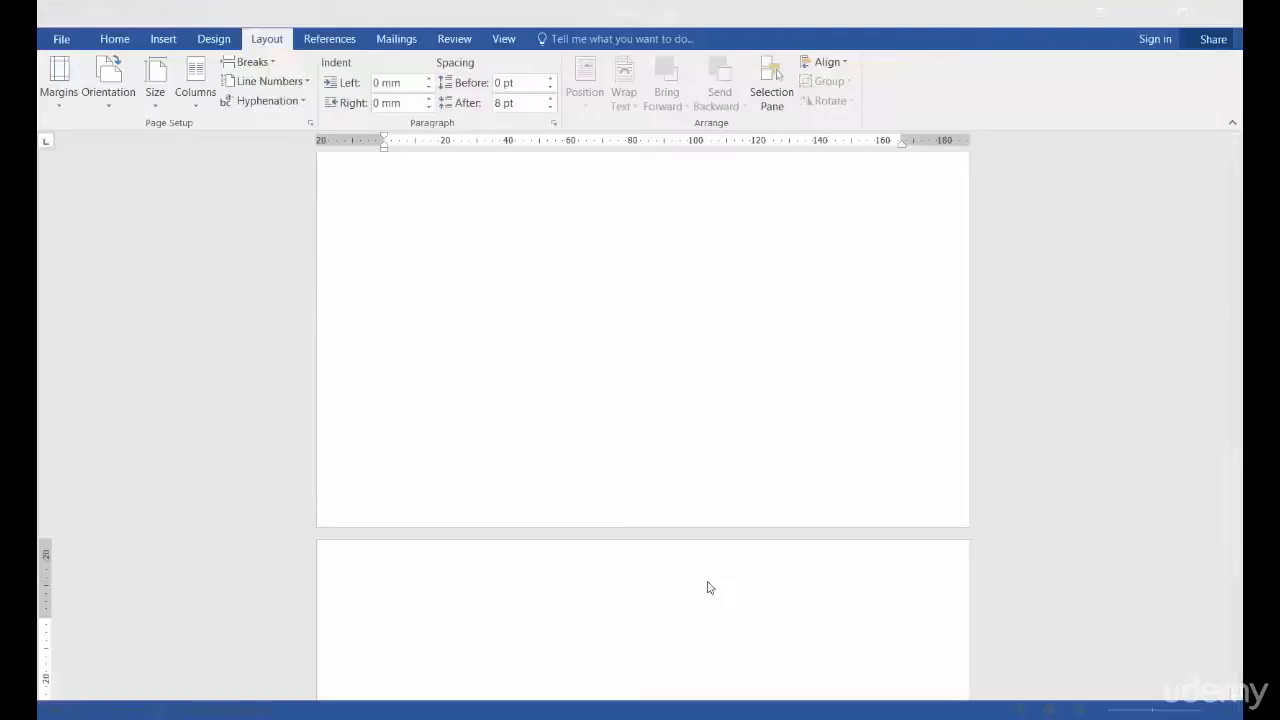
# Check the page setup margins of the first page's section and those of the second page's section
pyautogui.click(531, 315)
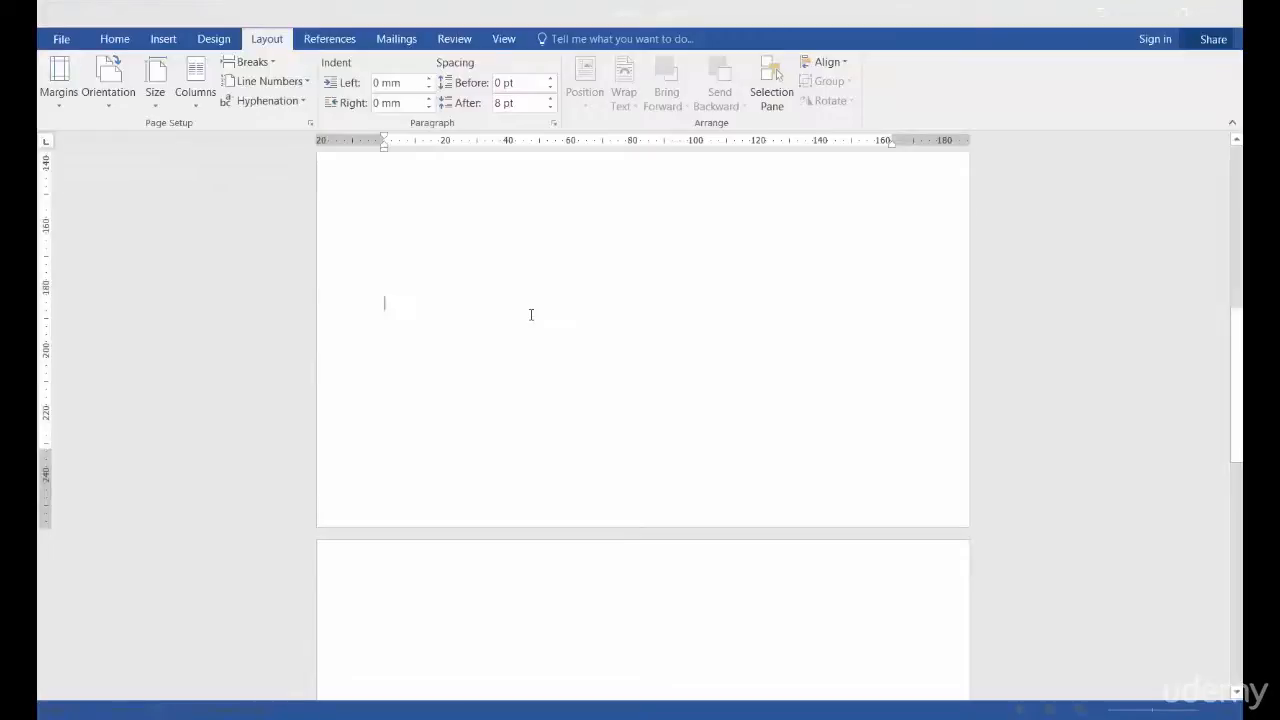
pyautogui.doubleClick(556, 139)
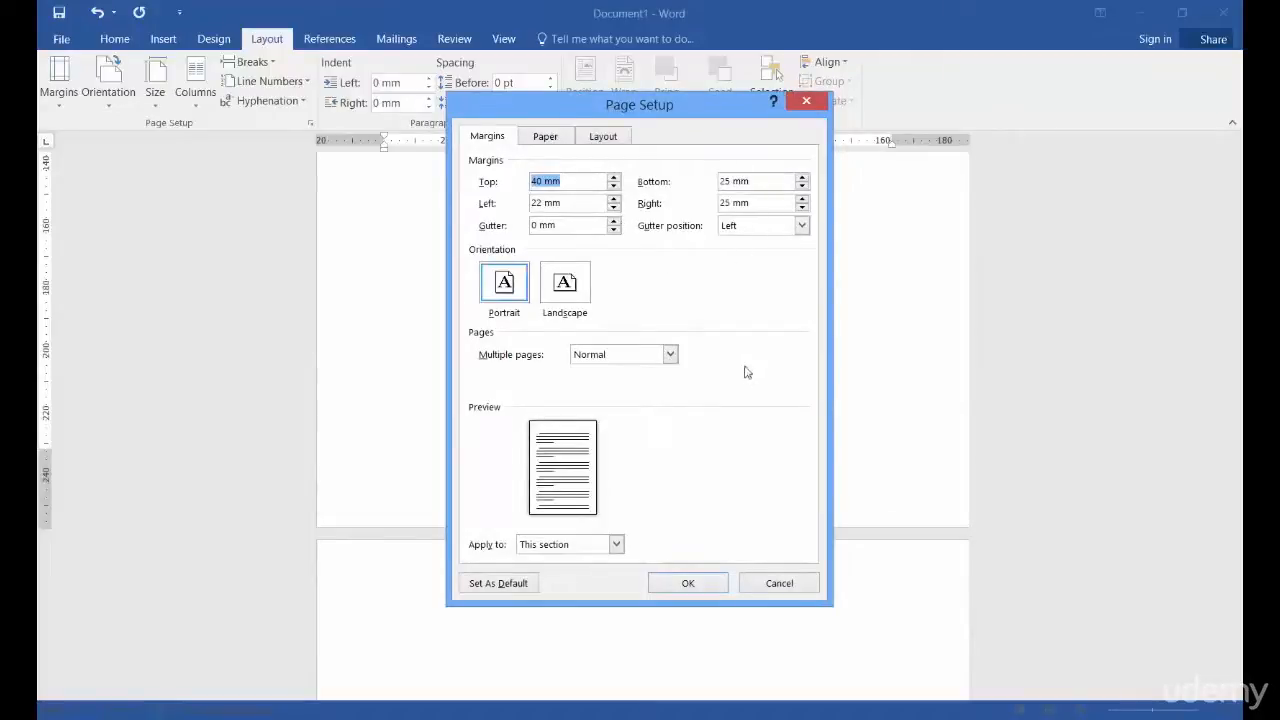
pyautogui.click(712, 584)
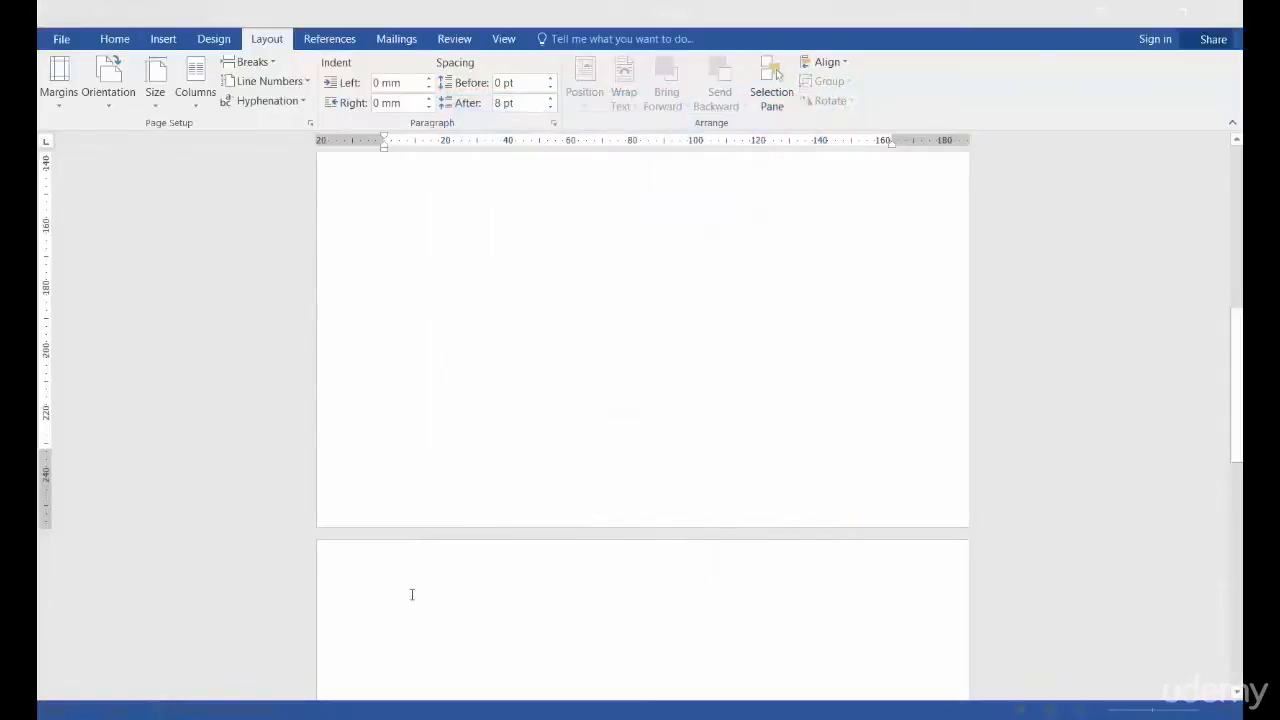
pyautogui.doubleClick(548, 140)
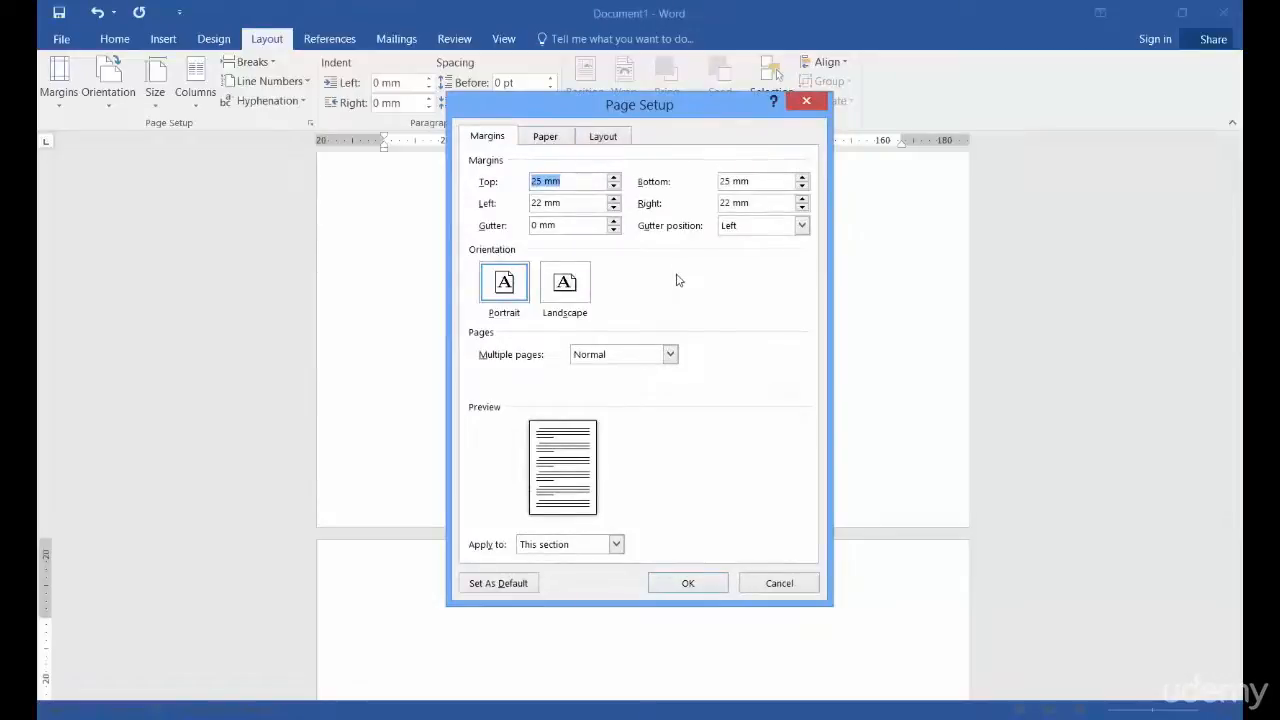
pyautogui.click(690, 583)
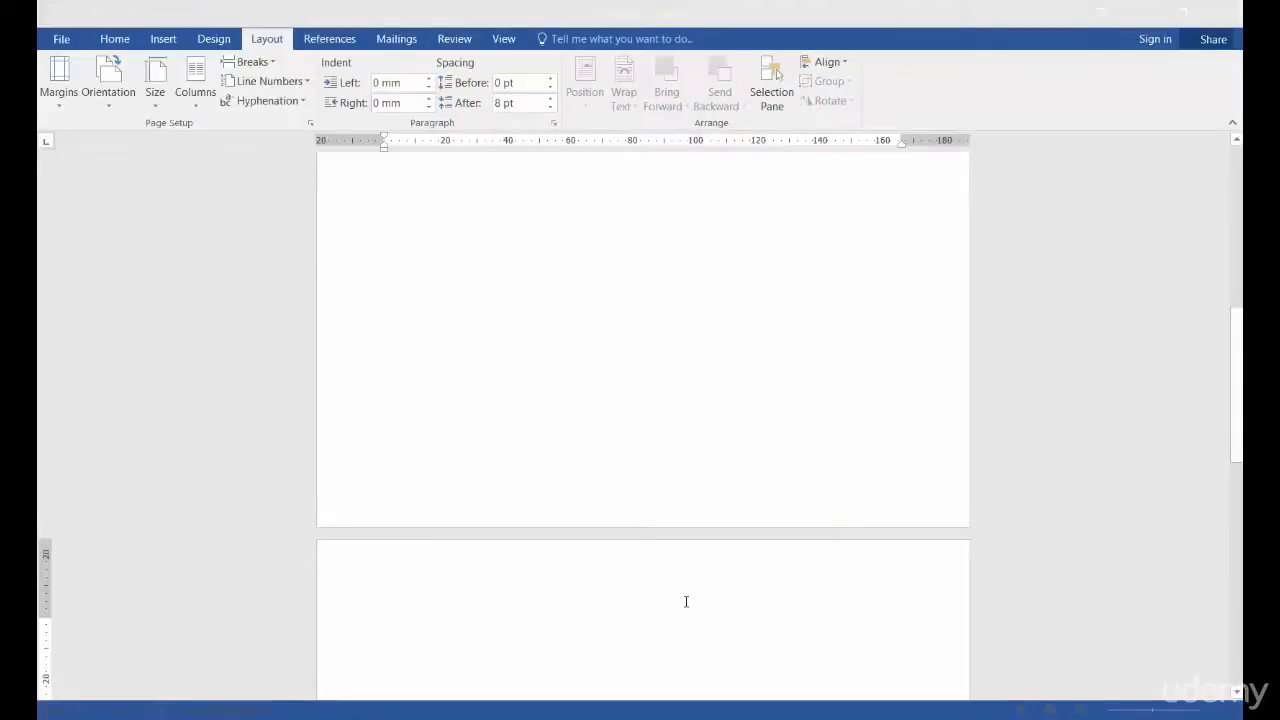
# Show the gridlines, display both pages side by side with the Multiple Pages zoom, and place the cursor on the first page
pyautogui.click(501, 39)
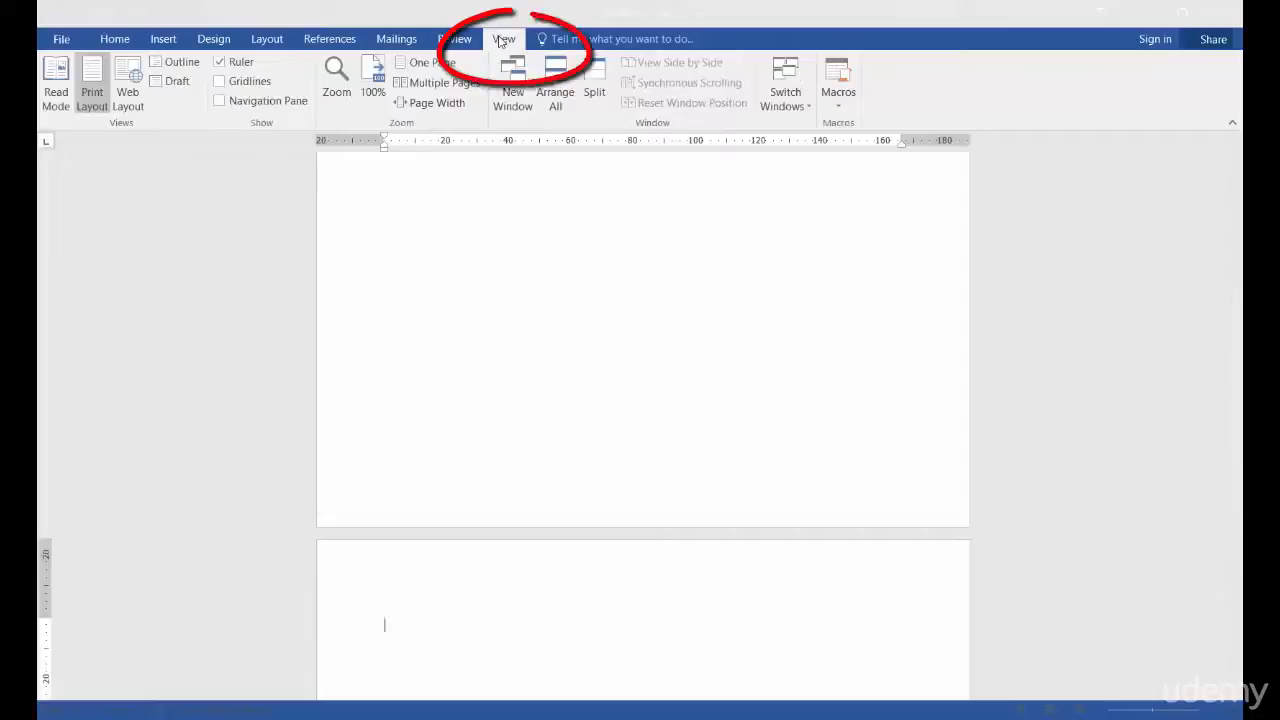
pyautogui.click(220, 82)
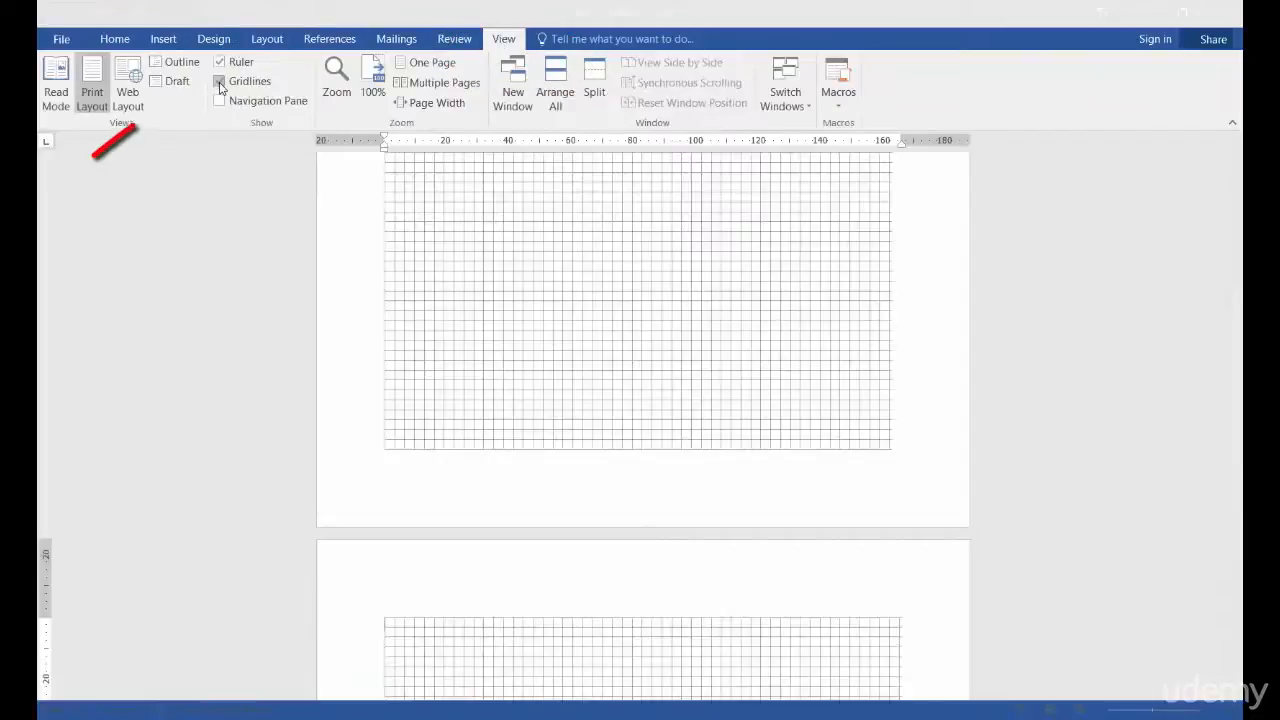
pyautogui.click(440, 83)
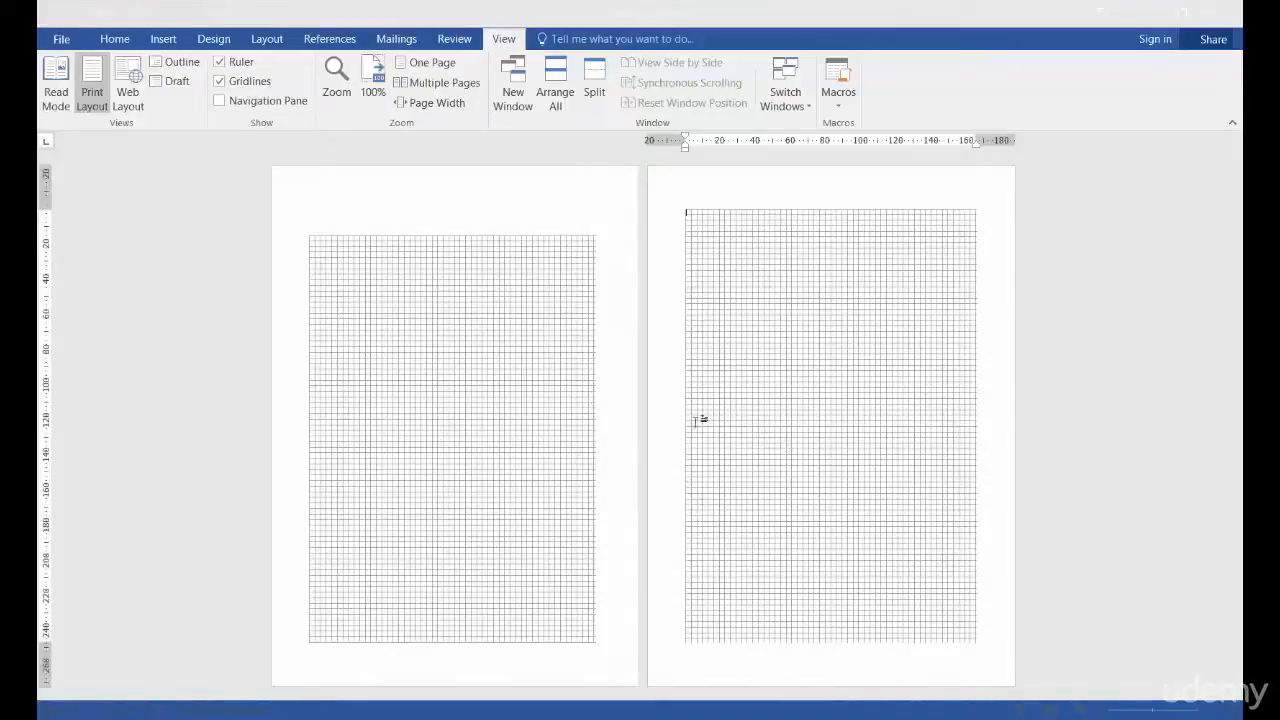
pyautogui.click(501, 382)
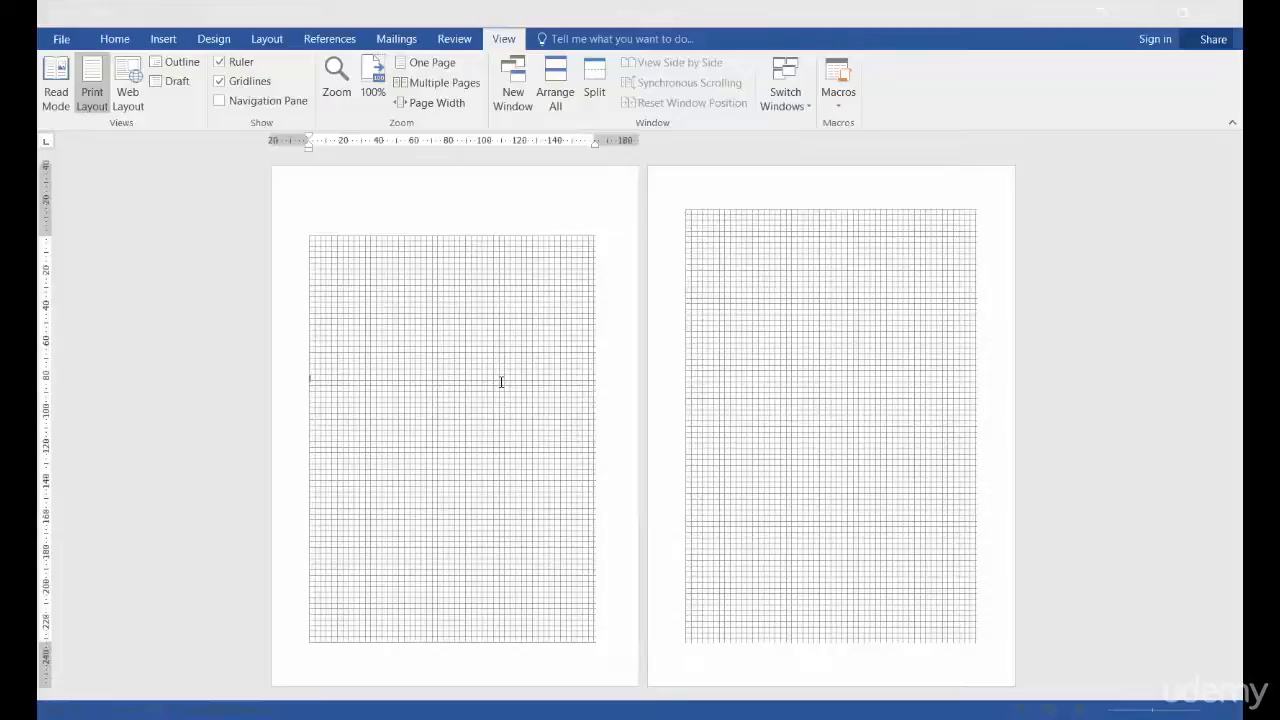